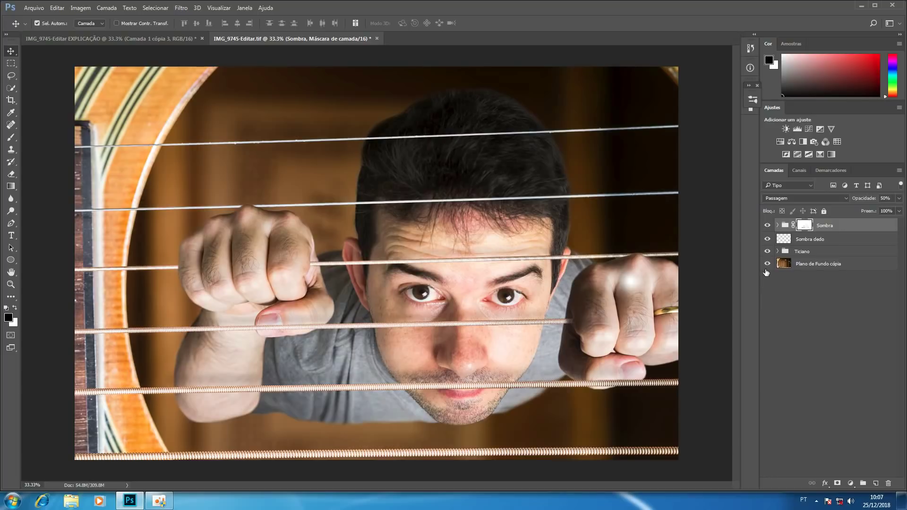
Solo the Plano de Fundo cópia background, then toggle the Ticiano, Sombra dedo and Sombra eyes layers
left_click(767, 265, "alt")
left_click(767, 251)
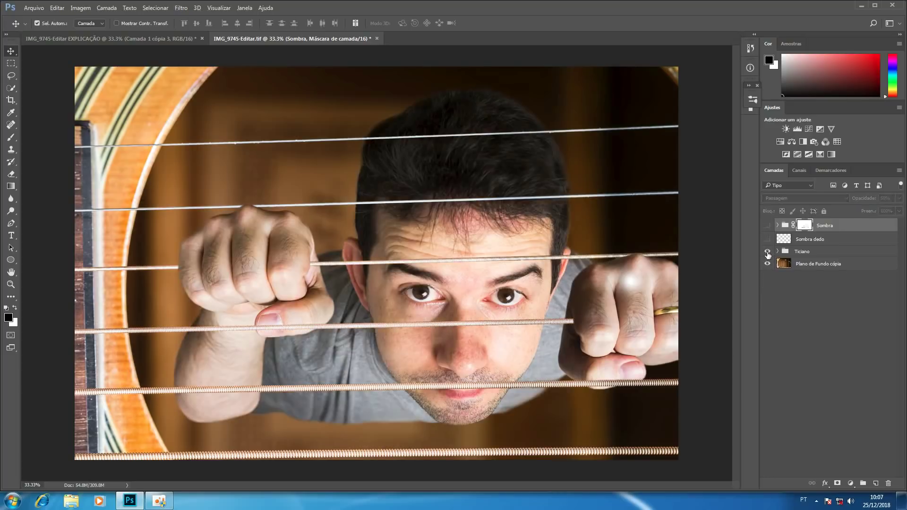
left_click(768, 240)
left_click(767, 226)
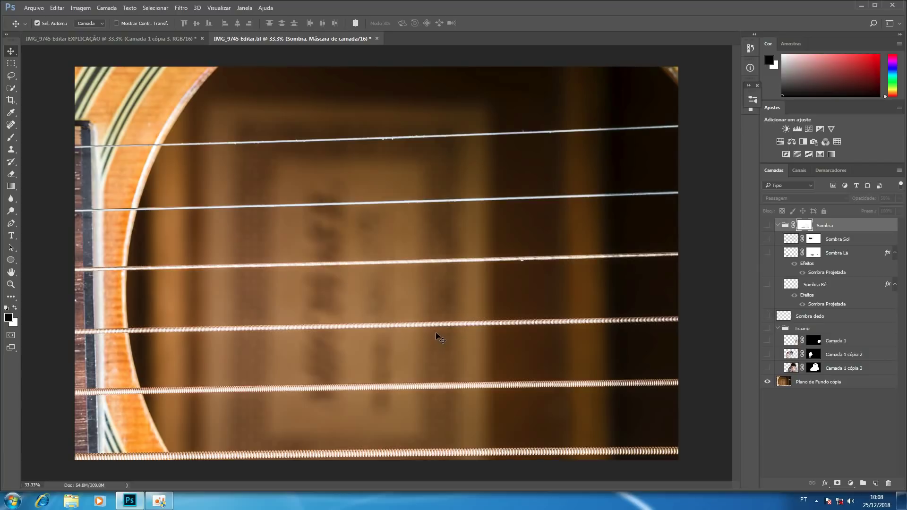
Preview the man's photo unmasked on its white sheet, restore the mask, and move to the EXPLICAÇÃO document
left_click(812, 369, "shift")
left_click(767, 369)
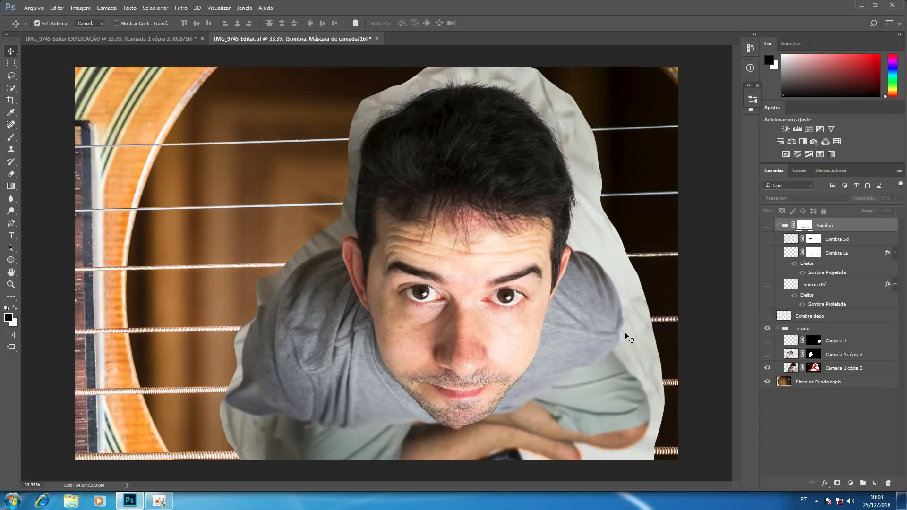
left_click(814, 371, "shift")
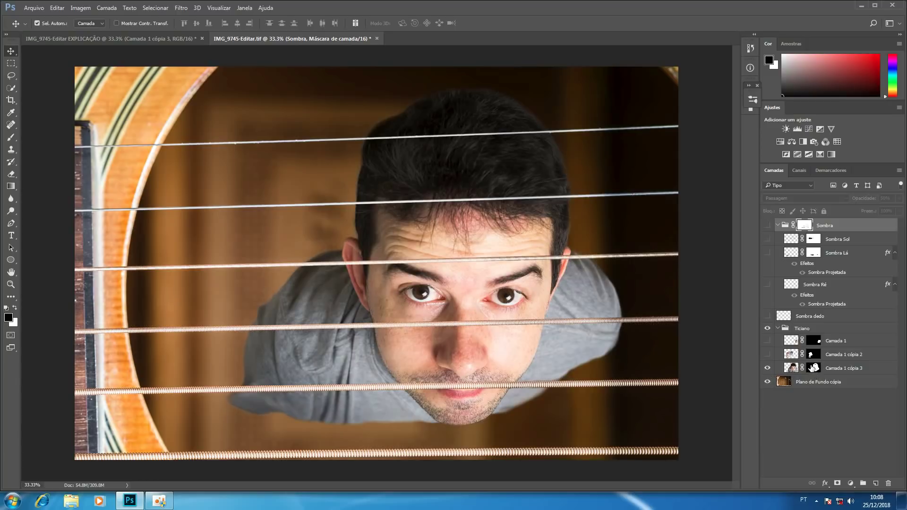
left_click(142, 38)
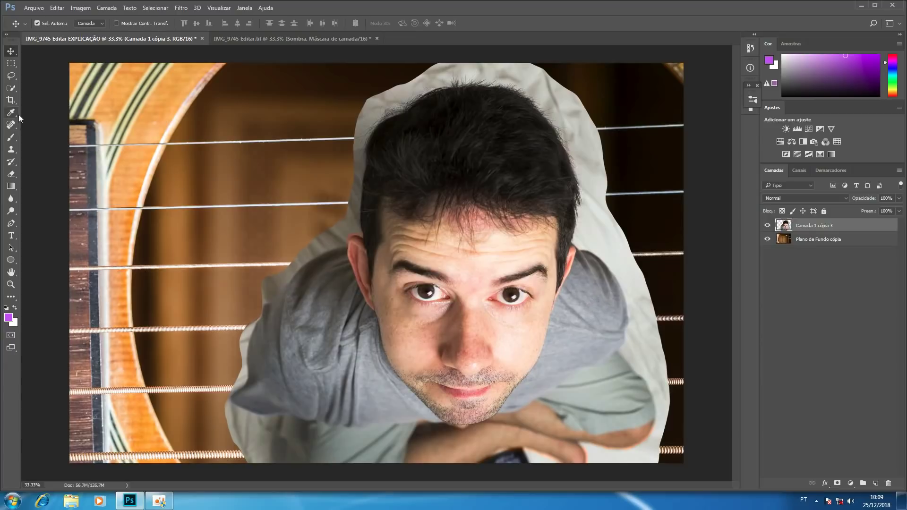
Select the man's hair, face, ear and chin with the Quick Selection Tool
left_click(11, 76)
right_click(13, 78)
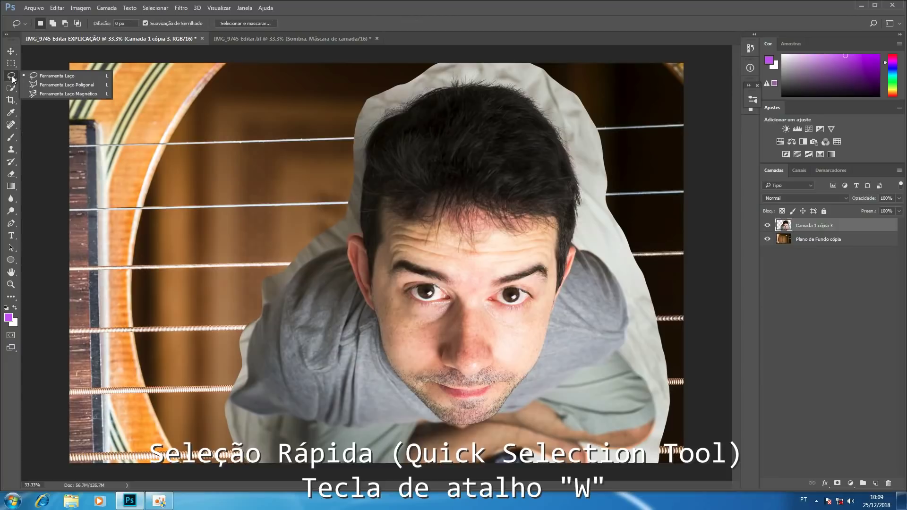
key("w")
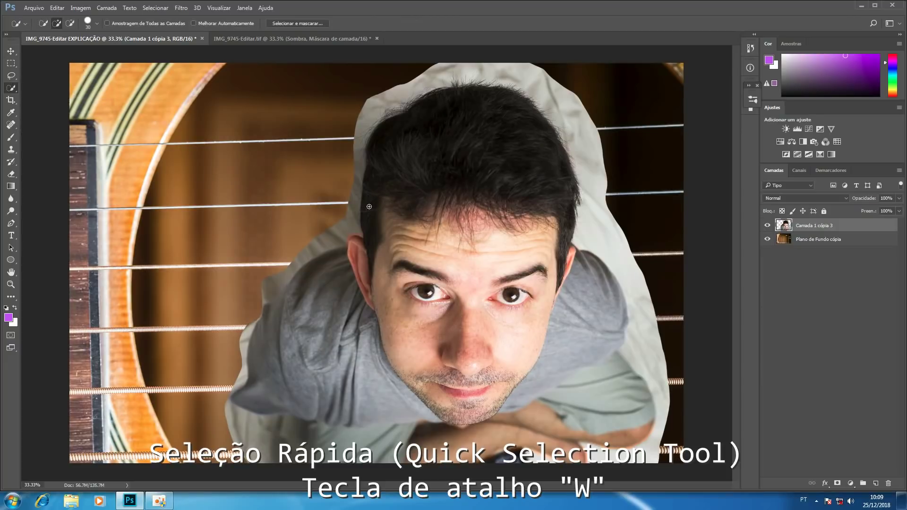
left_click_drag(369, 182, 463, 112)
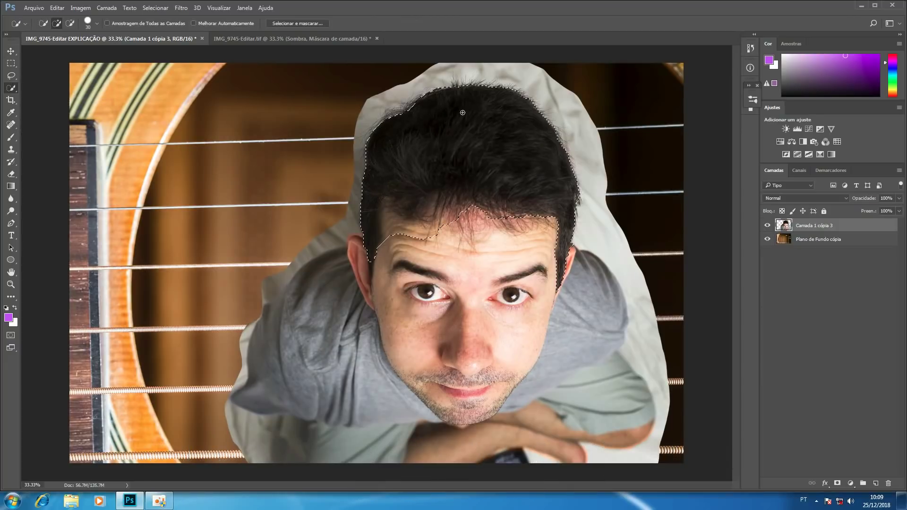
left_click_drag(542, 229, 421, 292)
Extend the selection over both grey shirt shoulders and subtract the lower arm area
left_click_drag(557, 269, 615, 311)
left_click_drag(611, 338, 580, 363)
left_click_drag(527, 388, 288, 309)
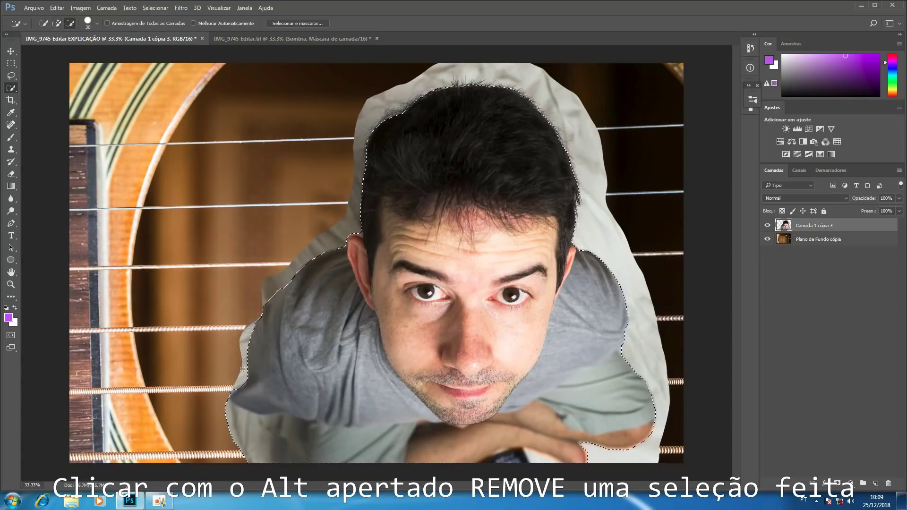
left_click_drag(235, 387, 571, 454)
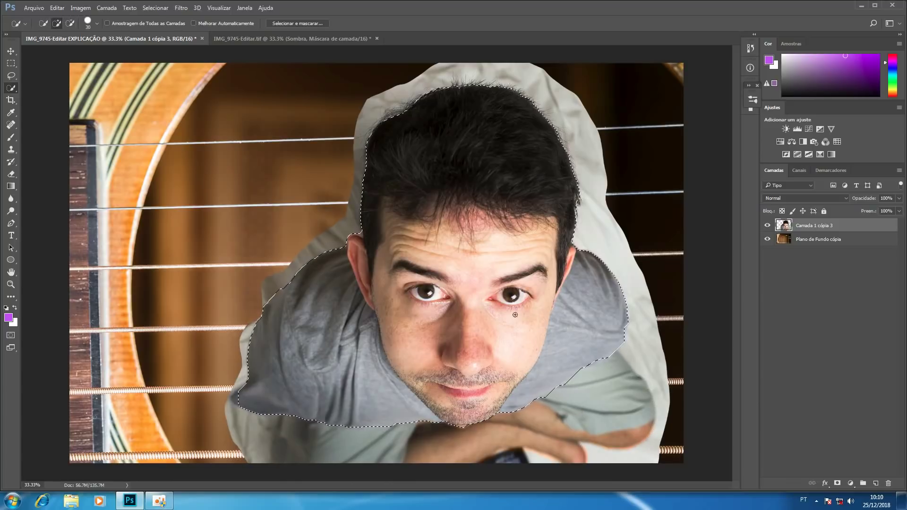
Refine edges with Smooth 4, Feather 1.3 px and Decontaminate Colors, outputting a new masked layer
left_click(286, 25)
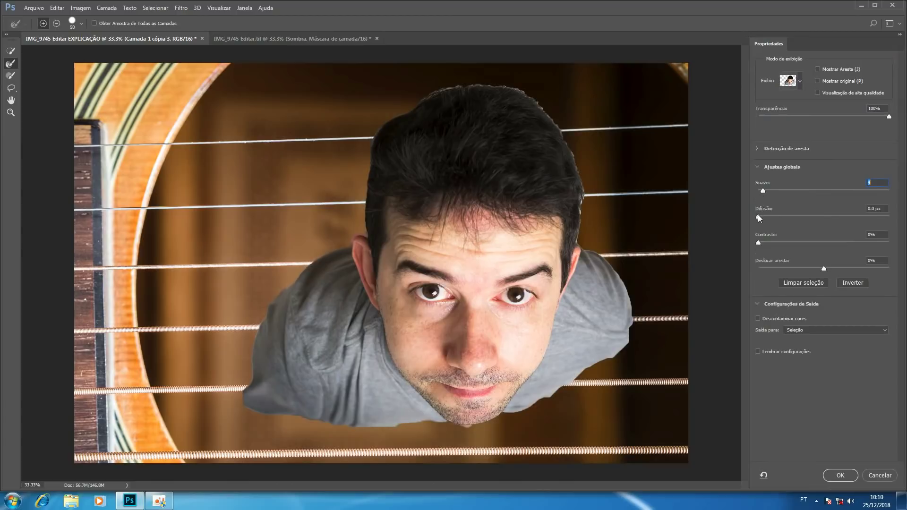
left_click_drag(758, 217, 767, 216)
left_click(758, 318)
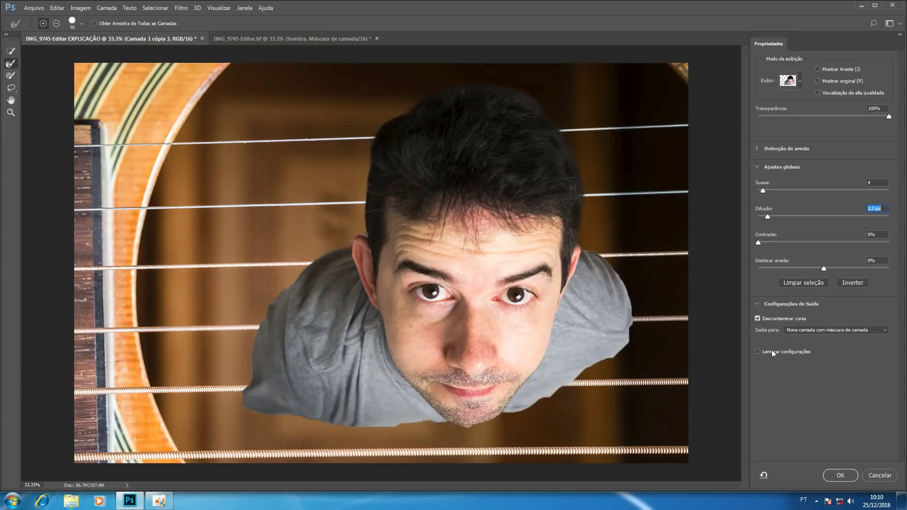
left_click(799, 332)
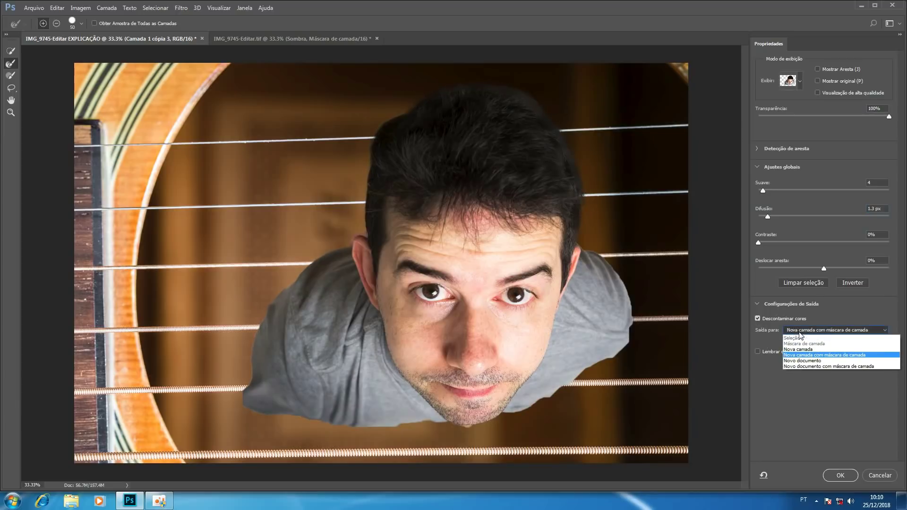
left_click(805, 355)
left_click(839, 475)
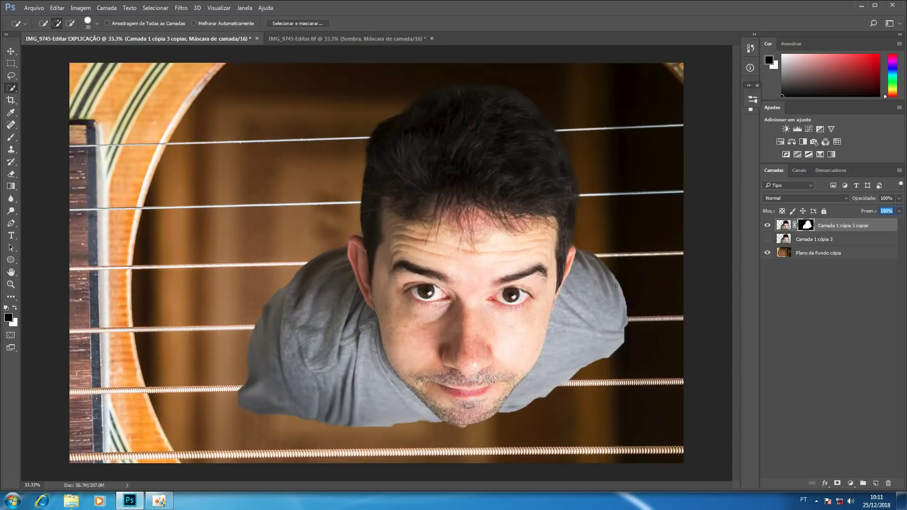
Zoom in and brush the mask around the man's ear so it meets the background cleanly
key("v")
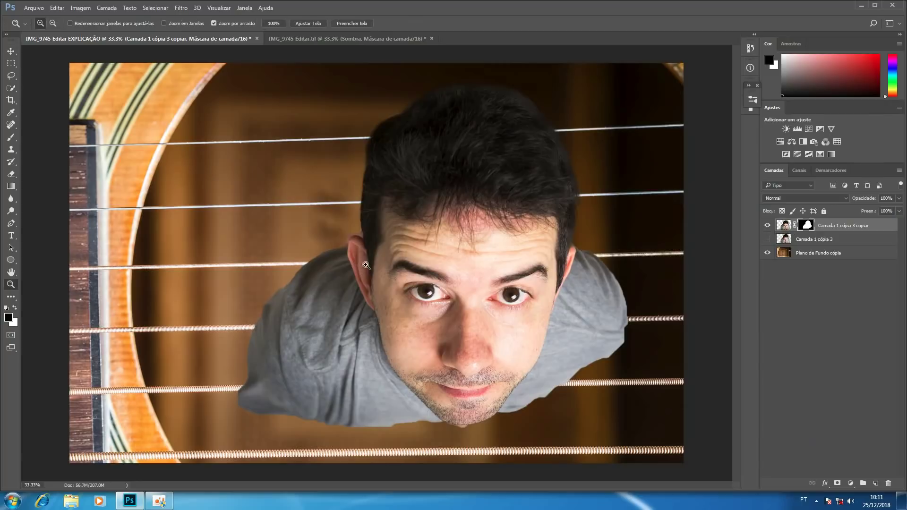
scroll(354, 259, "up", 5)
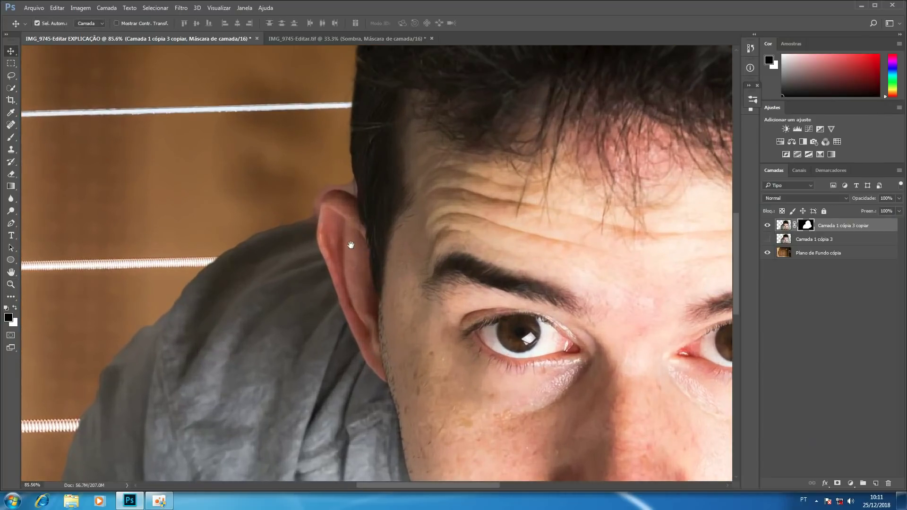
left_click_drag(350, 243, 449, 269)
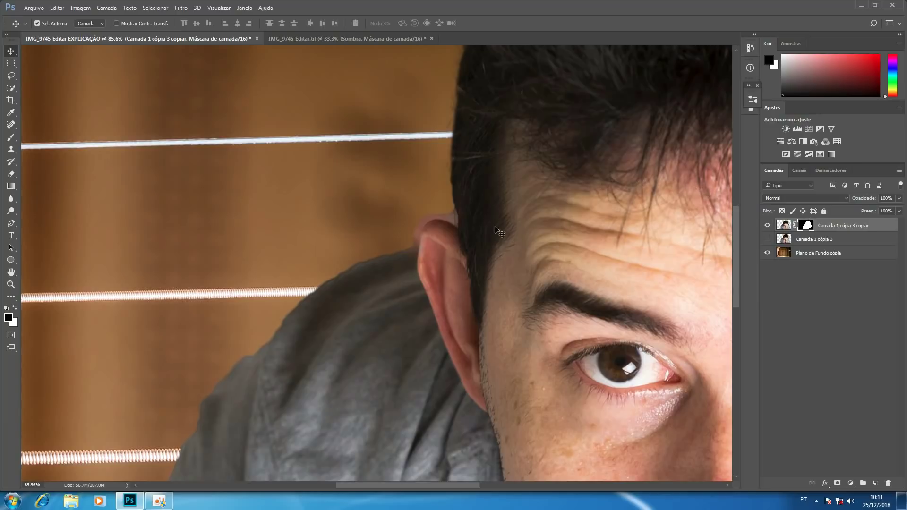
key("b")
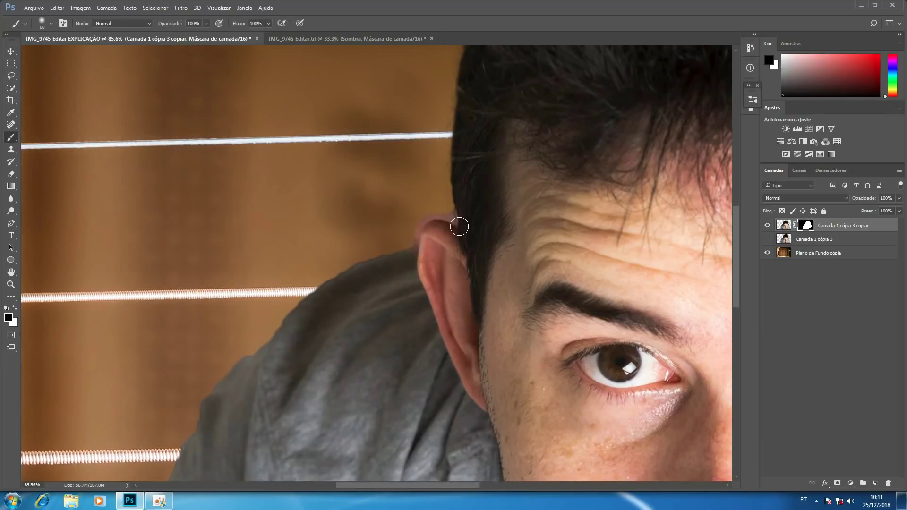
left_click_drag(457, 224, 442, 220)
key("bracketleft")
key("bracketleft")
key("x")
key("x")
key("bracketleft")
key("bracketleft")
key("bracketleft")
key("ctrl+minus")
key("ctrl+minus")
key("ctrl+minus")
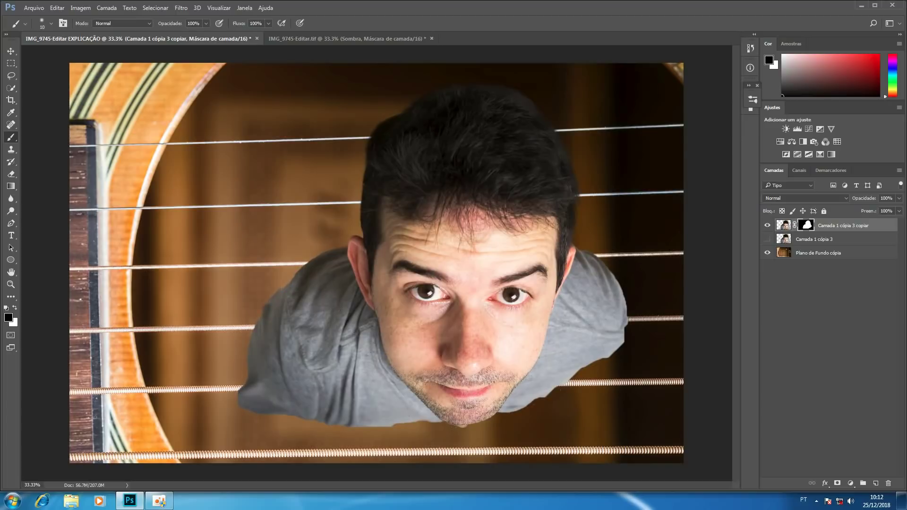
Compare against the IMG_9745-Editar.tif composite and return to the EXPLICAÇÃO document
key("ctrl+Tab")
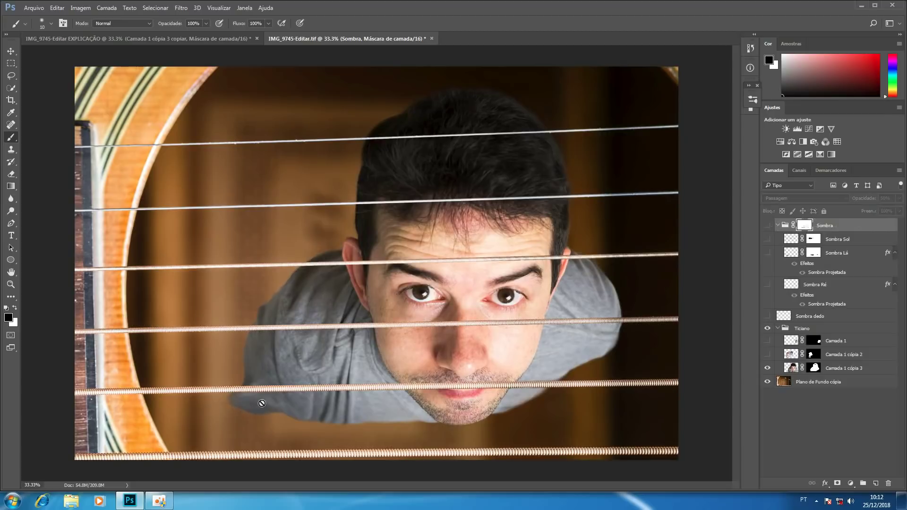
key("ctrl+Tab")
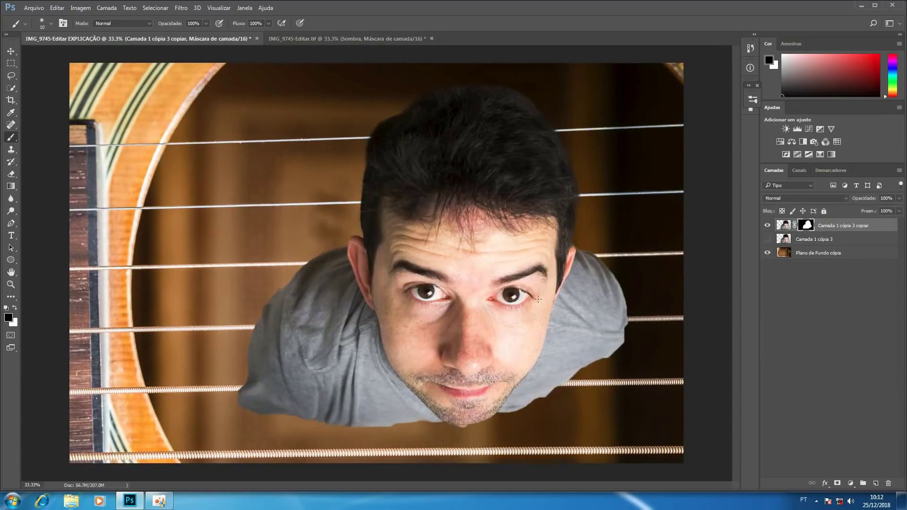
left_click(13, 65)
Lasso-select the outer edges of the man's left and right shoulders
left_click(11, 76)
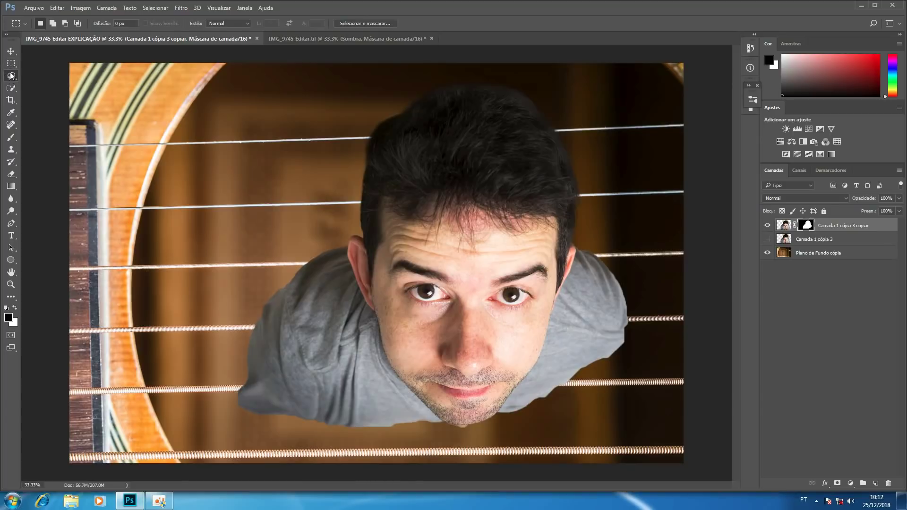
left_click(34, 76)
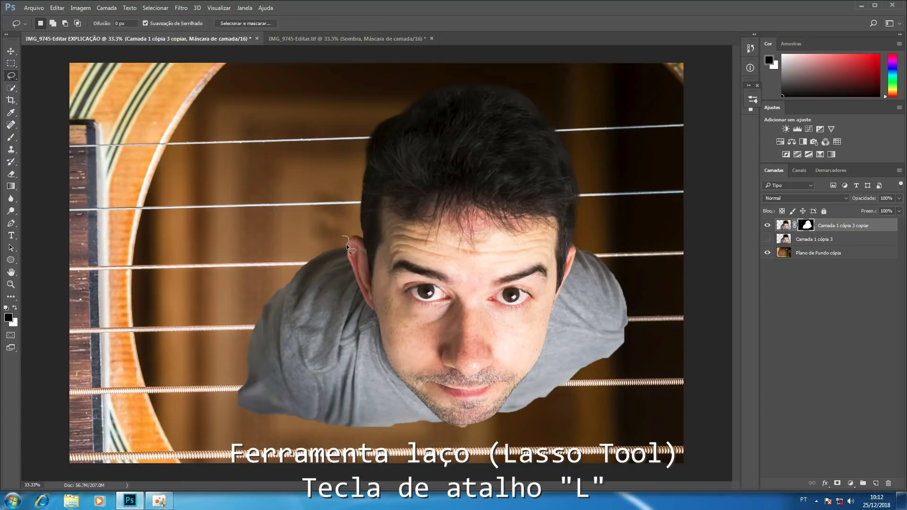
left_click_drag(347, 245, 313, 407)
left_click_drag(442, 421, 334, 234)
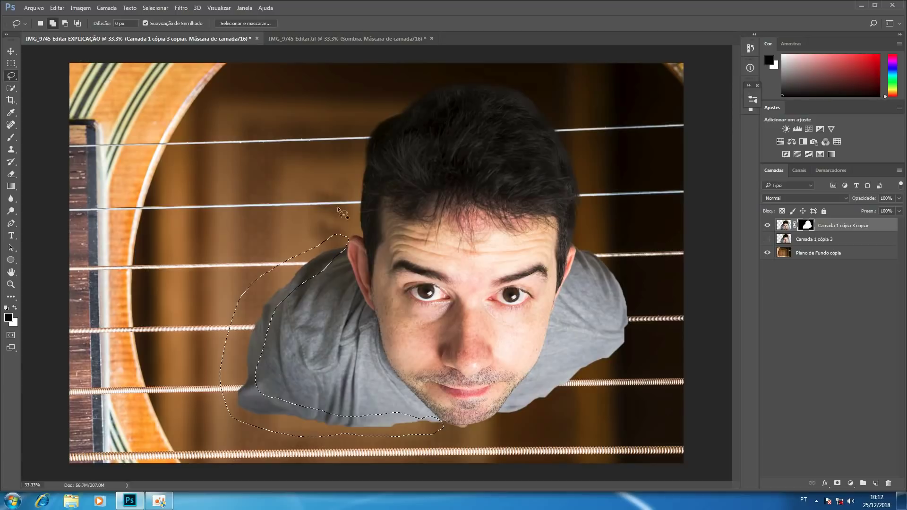
left_click_drag(580, 244, 583, 245)
Apply a 3.2-pixel Gaussian Blur to the shirt edge and deselect
left_click(783, 226)
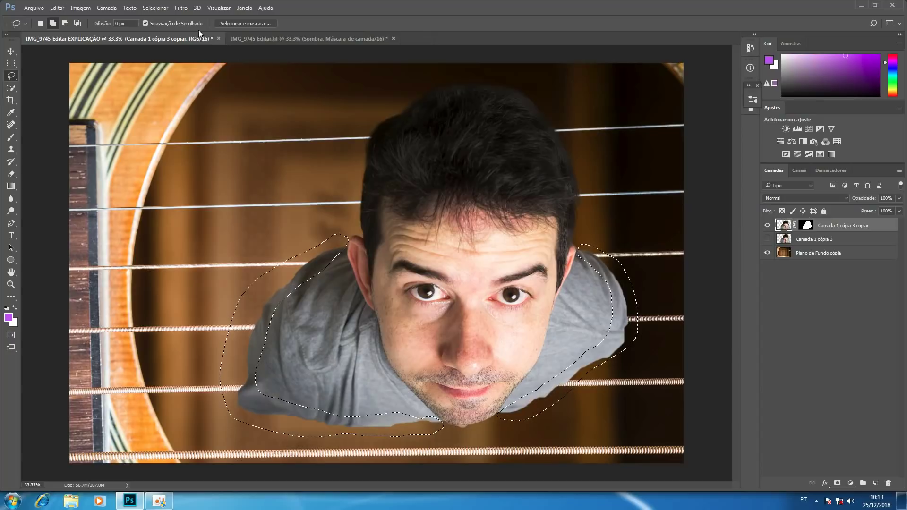
left_click(181, 8)
left_click(359, 166)
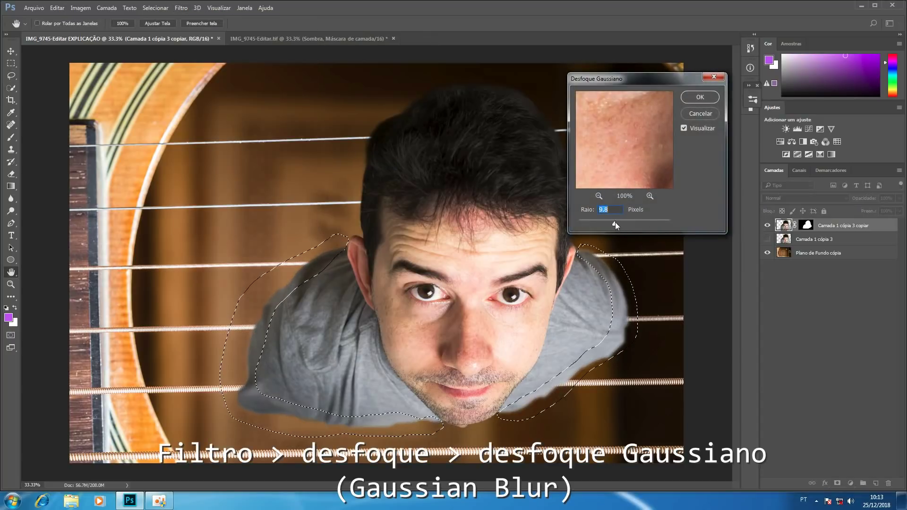
double_click(601, 210)
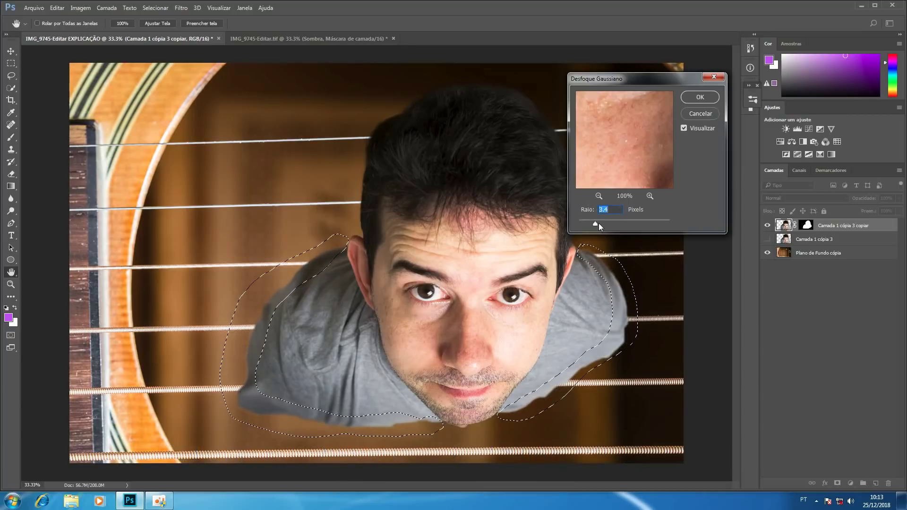
left_click_drag(595, 226, 597, 226)
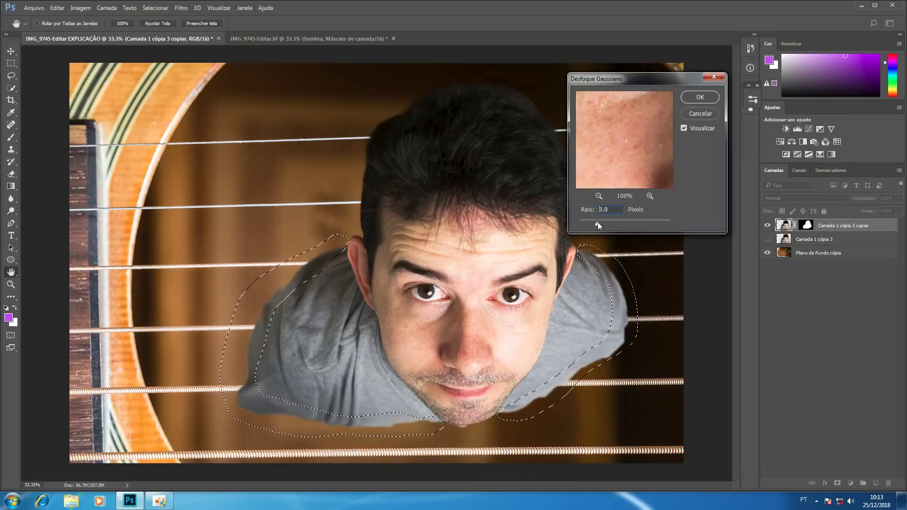
left_click(700, 97)
key("ctrl+d")
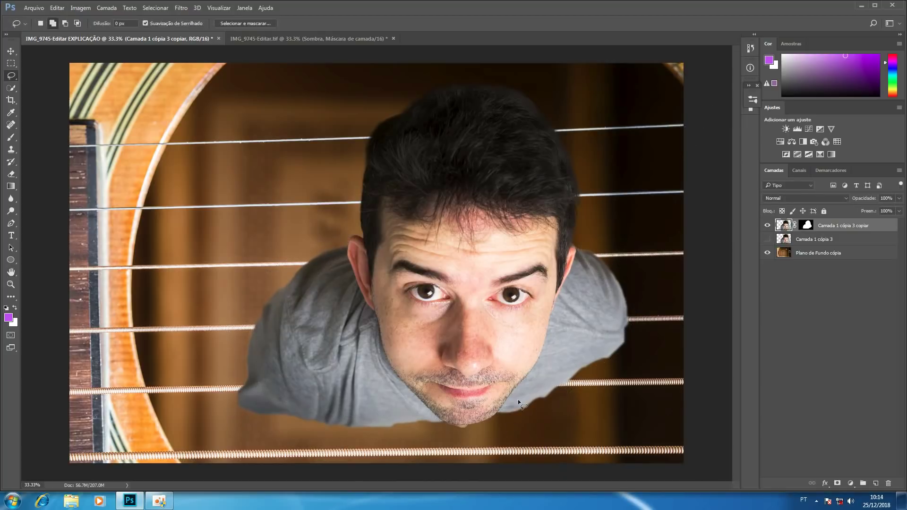
Target the mask of Camada 1 cópia 3 copiar and check the brush size settings
left_click(807, 226)
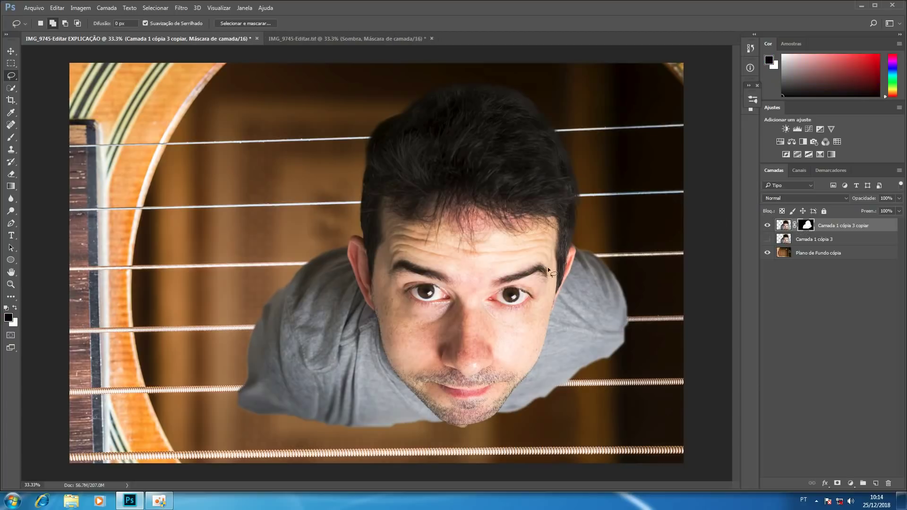
key("b")
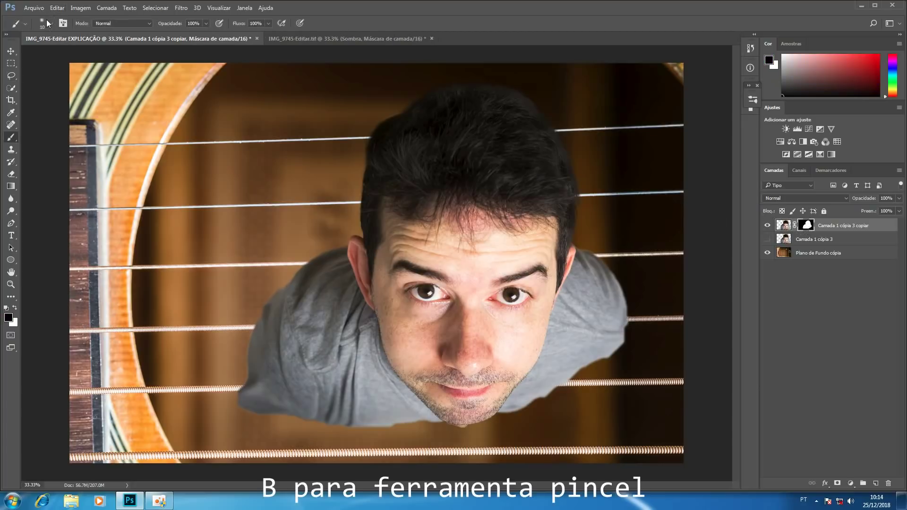
left_click(51, 23)
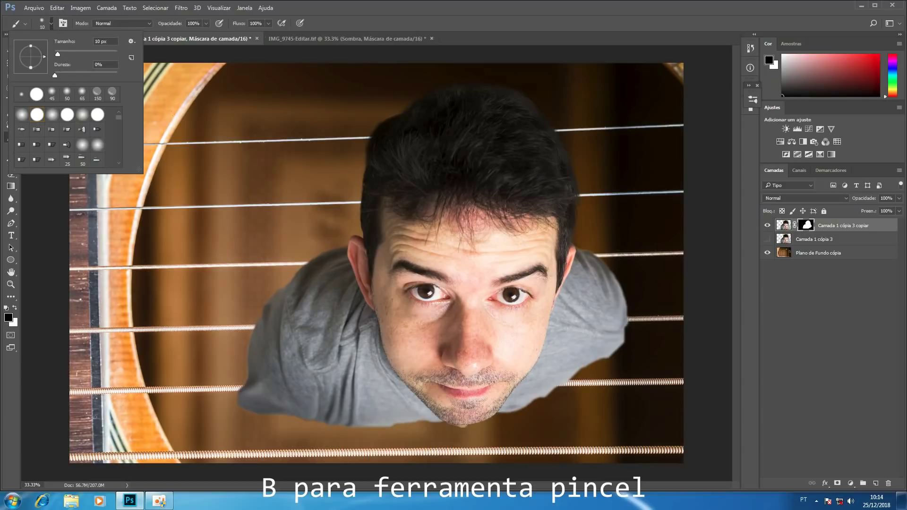
key("Escape")
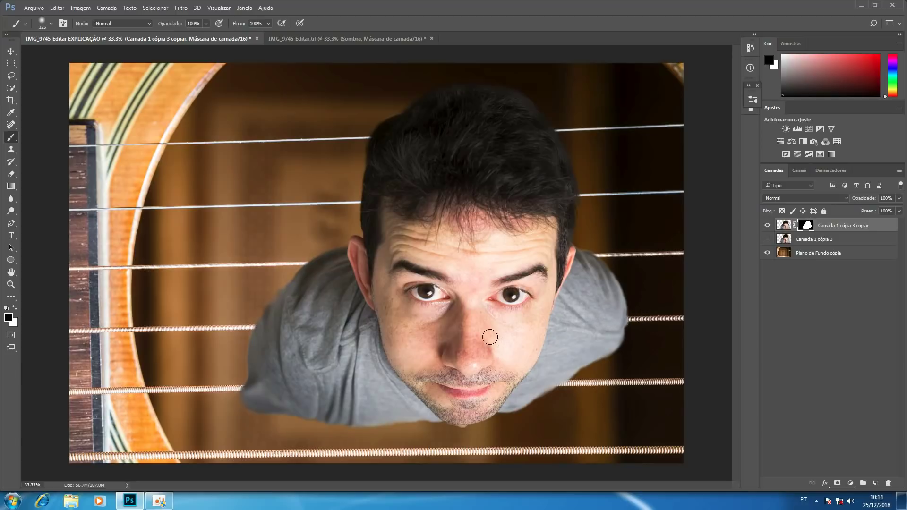
Compare with the finished IMG_9745-Editar.tif, then switch to the Pen Tool in EXPLICAÇÃO
key("ctrl+Tab")
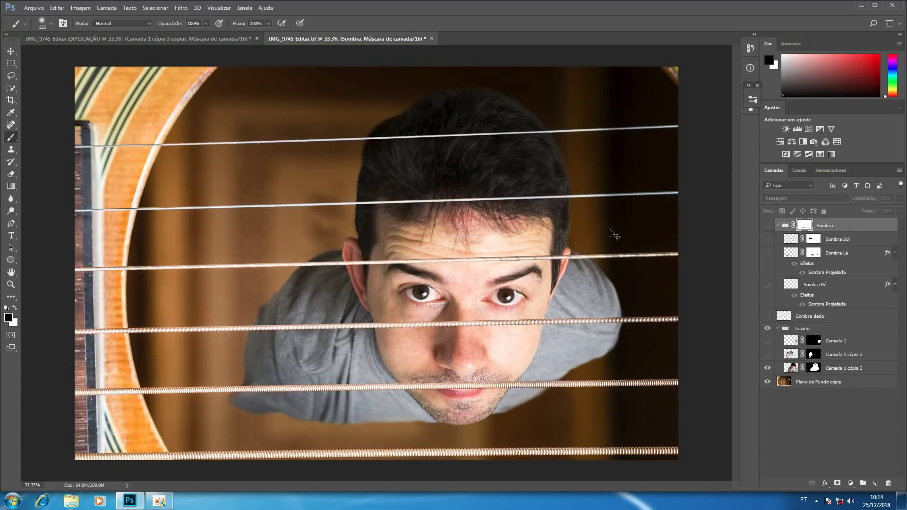
key("ctrl+Tab")
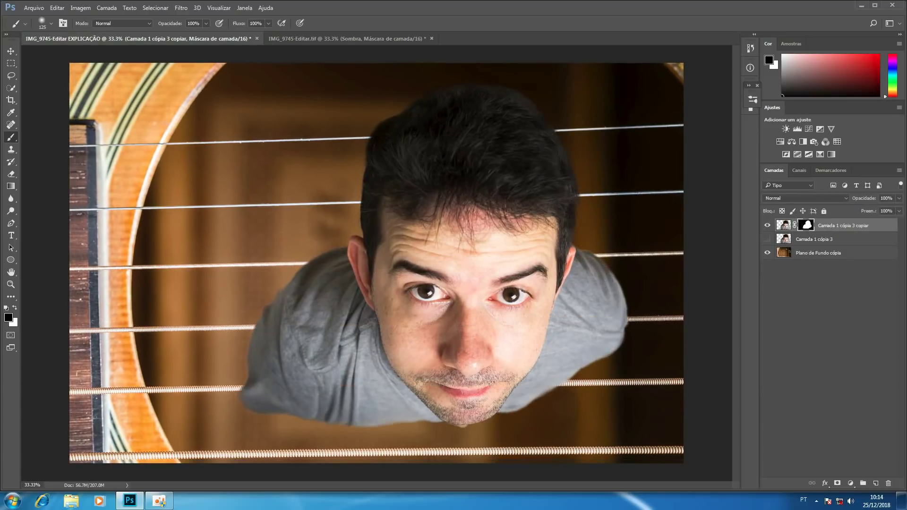
left_click(14, 221)
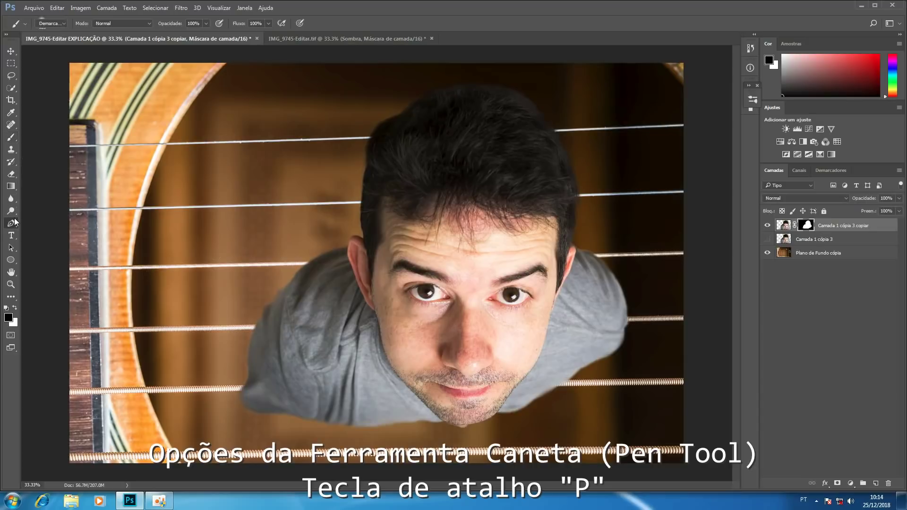
left_click(36, 223)
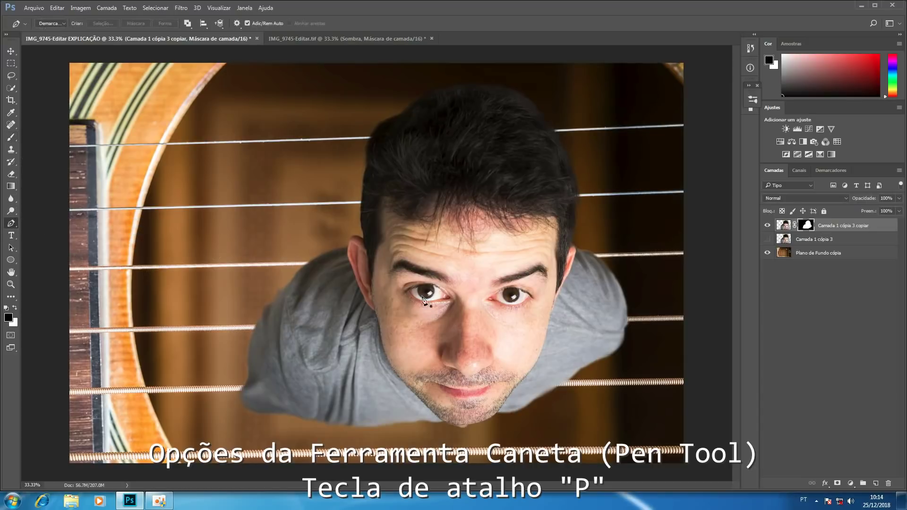
Trace a closed Pen path along the forehead string and convert it into a selection
mouse_move(427, 282)
left_mouse_down()
mouse_move(438, 304)
mouse_move(357, 287)
left_mouse_up()
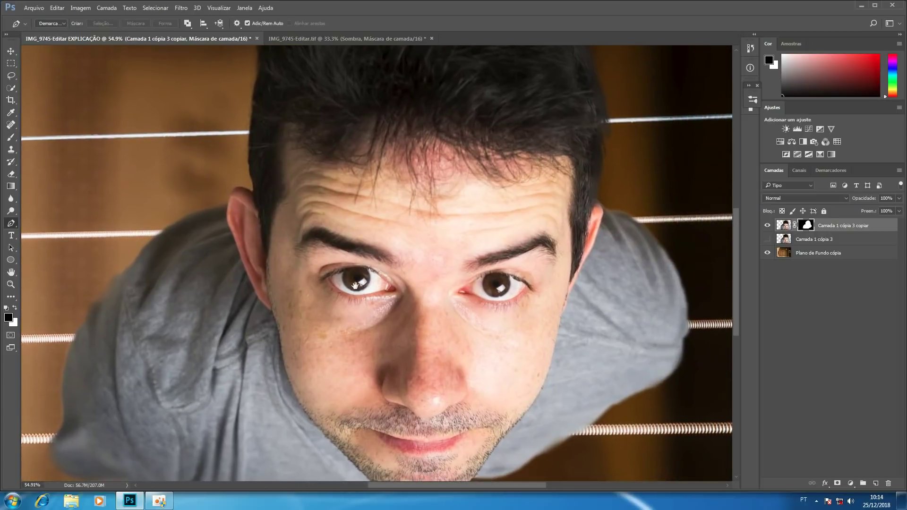
left_click(97, 232)
left_click(709, 215)
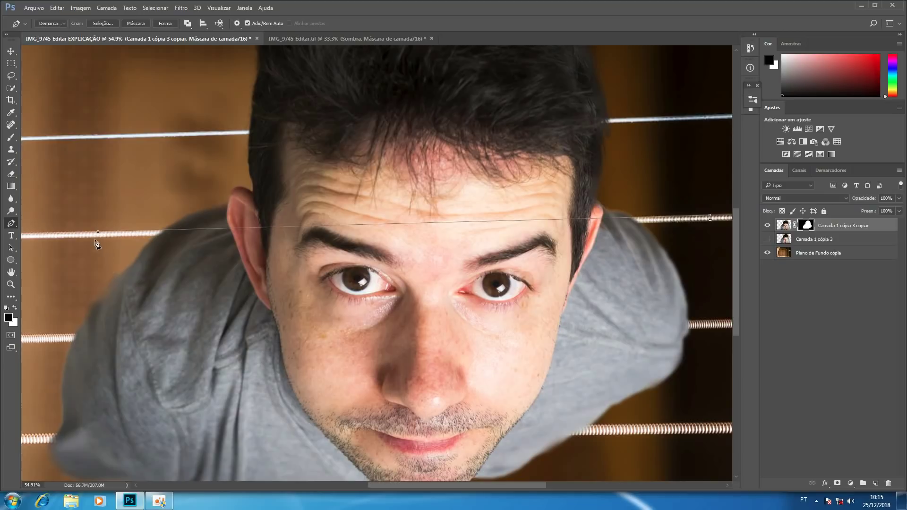
left_click_drag(97, 232, 117, 233)
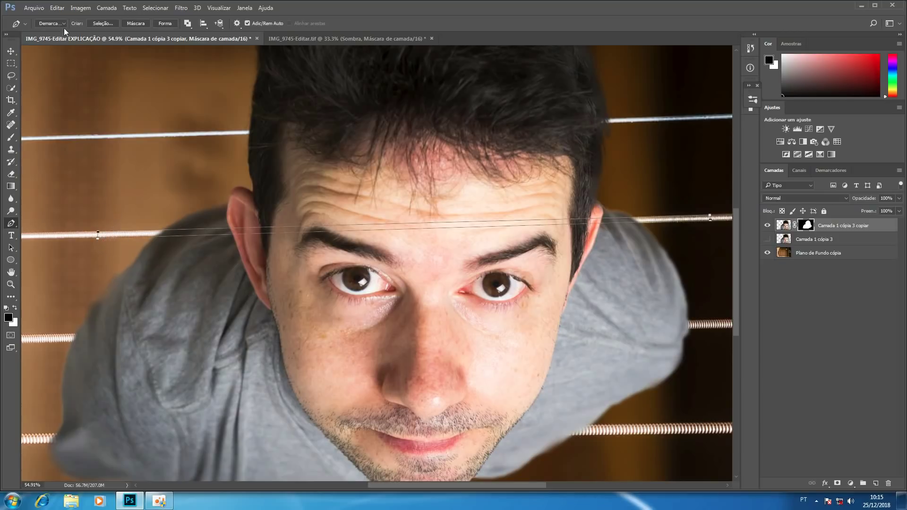
left_click(101, 24)
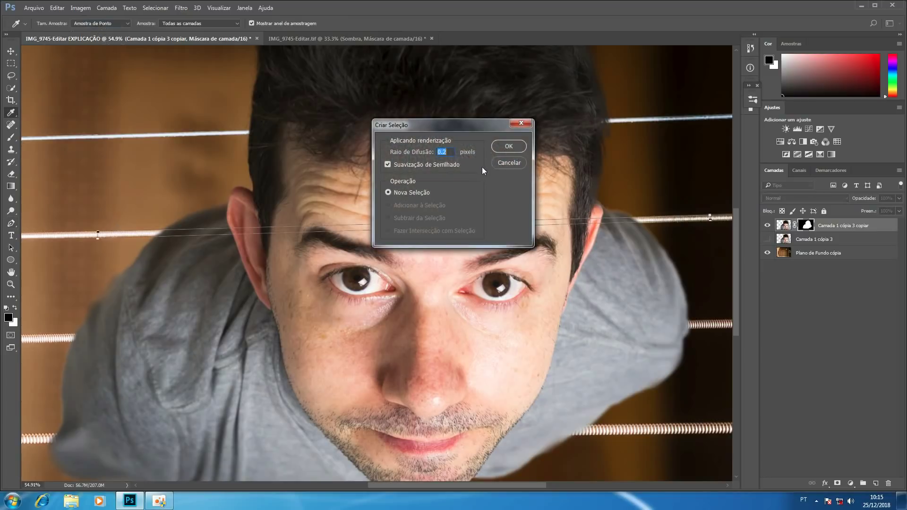
left_click(509, 146)
key("ctrl+minus")
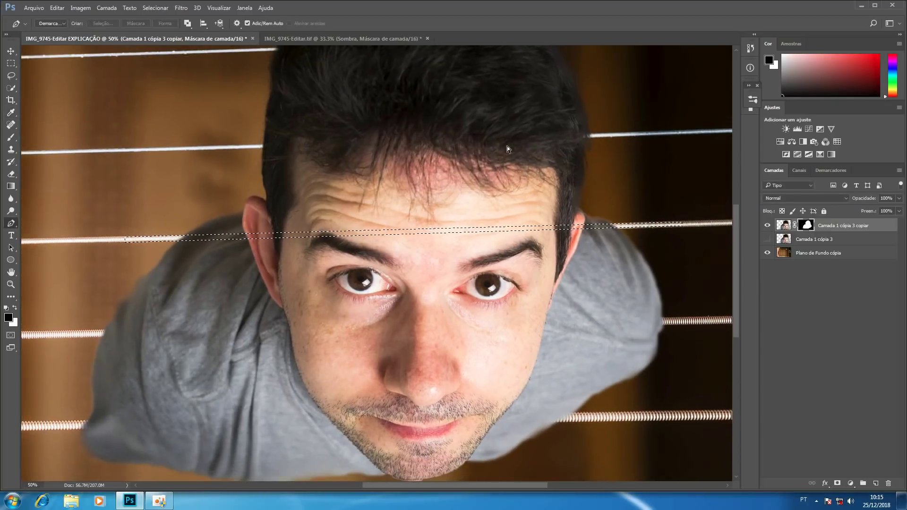
key("ctrl+minus")
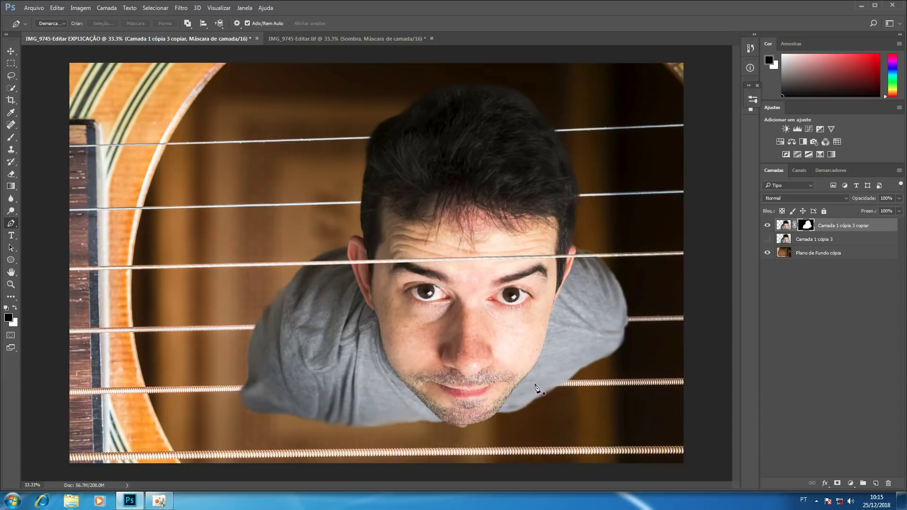
Switch over to the finished IMG_9745-Editar.tif document
key("ctrl+Tab")
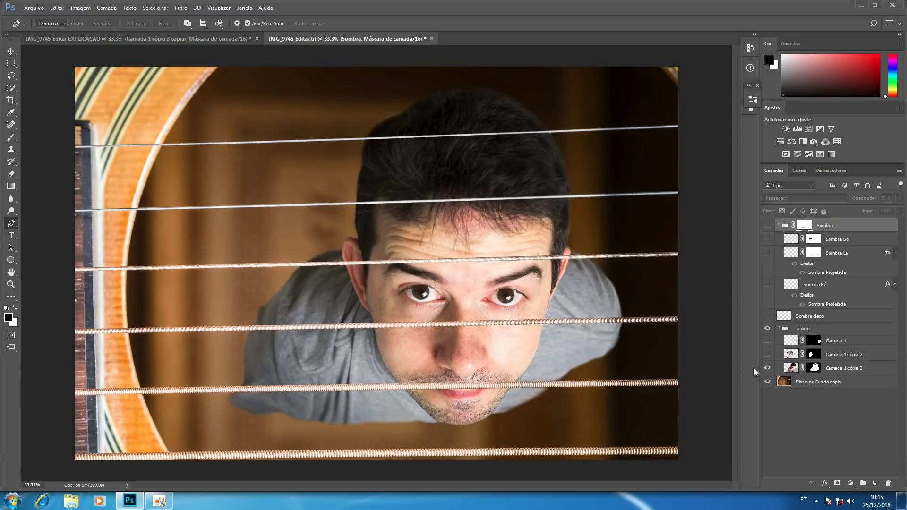
Inspect the face layer's mask, then toggle Camada 1 cópia 2's mask and visibility to show the left fist
left_click(814, 369, "alt")
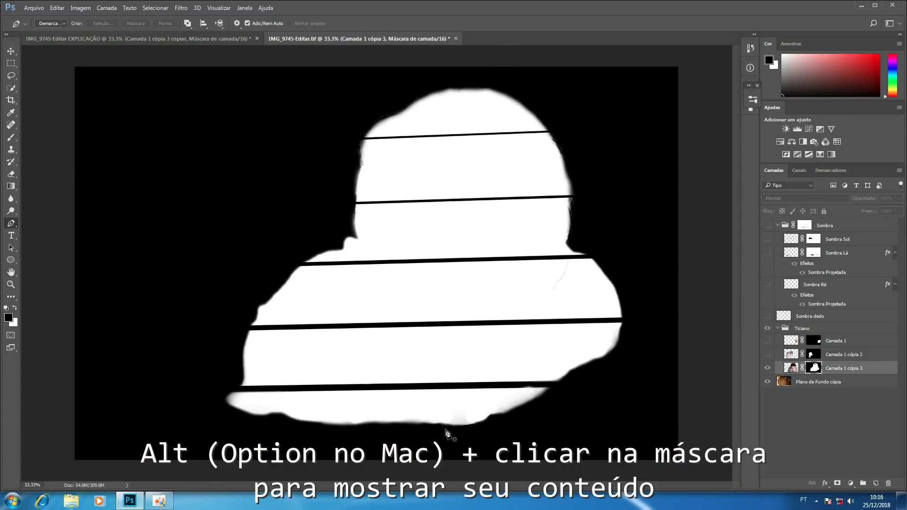
left_click(816, 371, "alt")
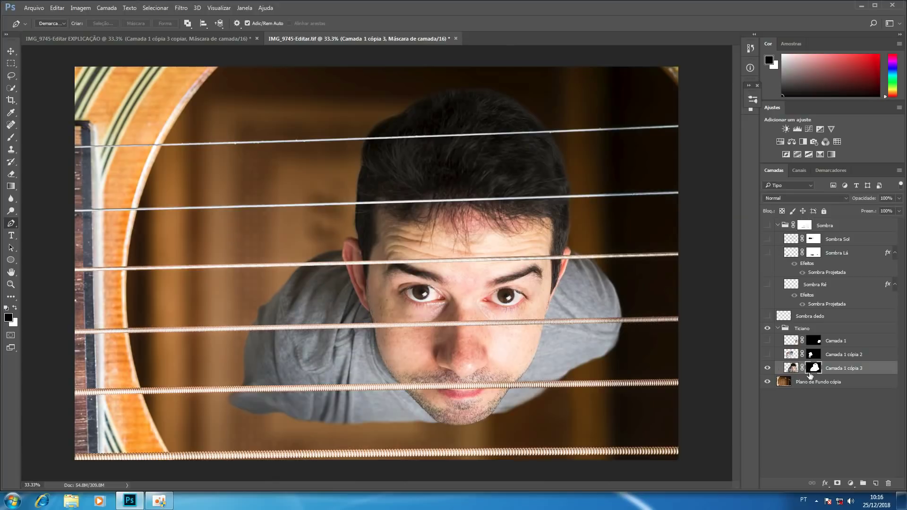
left_click(766, 354)
left_click(813, 354, "shift")
left_click(767, 354)
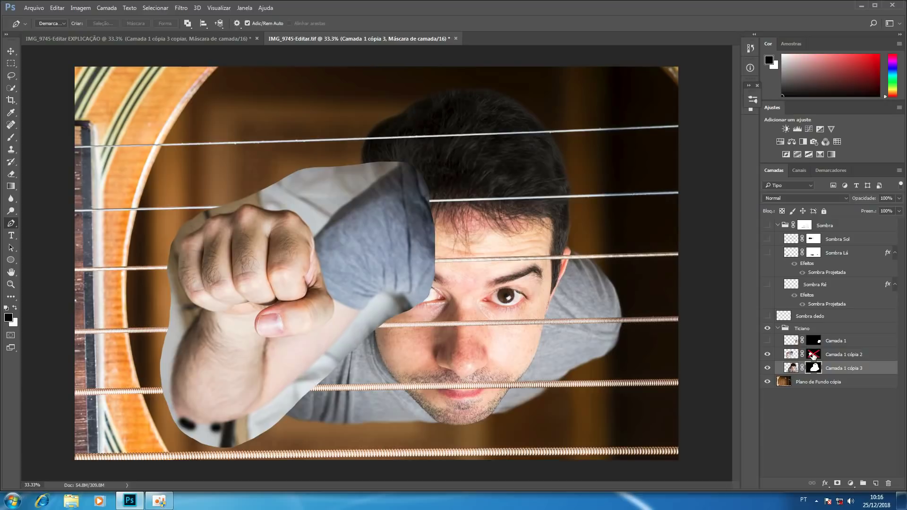
left_click(814, 355, "shift")
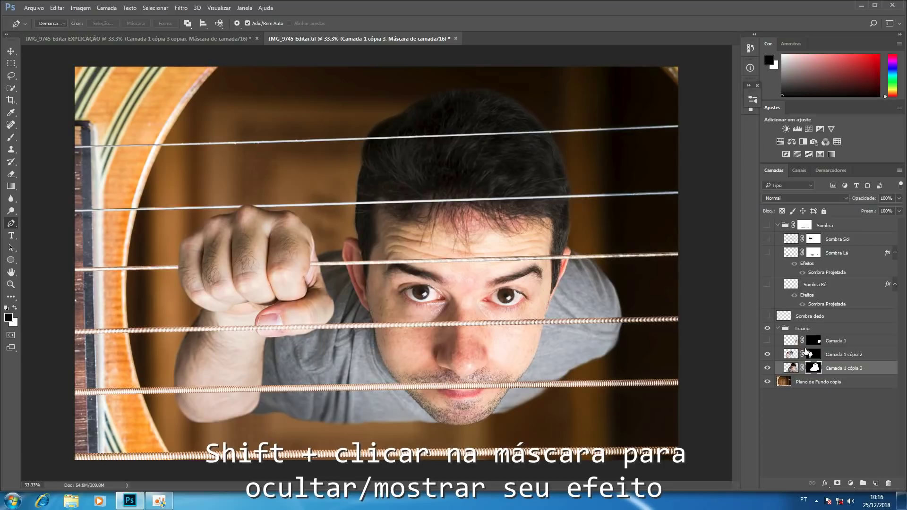
Compare the Camada 1 cópia 2 mask in black and white against the normal composite view
left_click(813, 354, "alt")
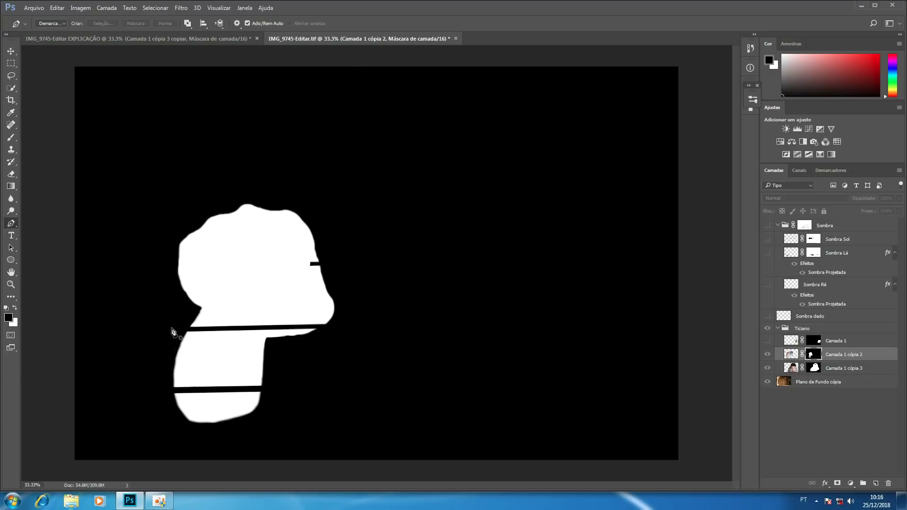
left_click(813, 355, "alt")
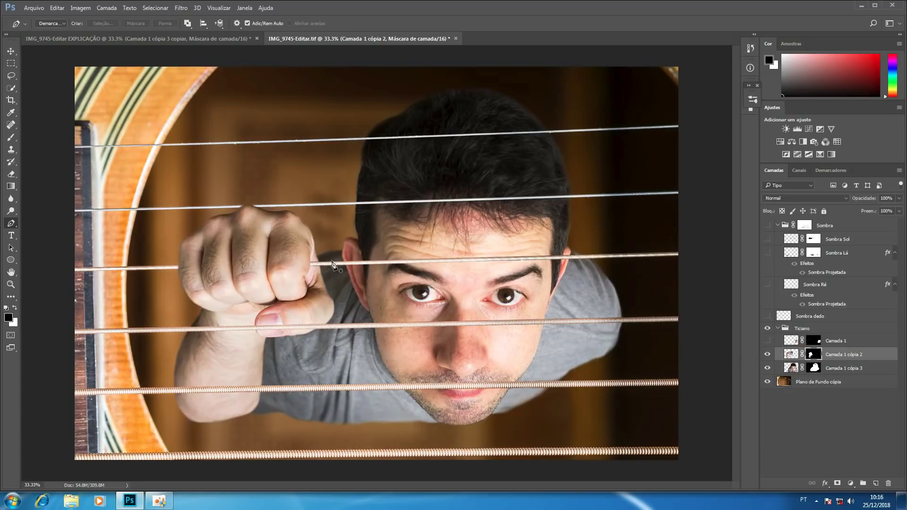
left_click(814, 357, "alt")
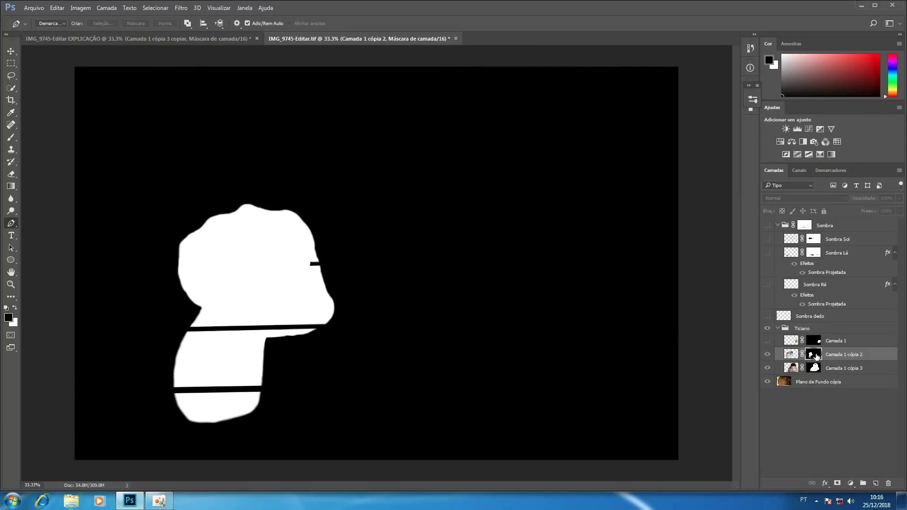
left_click(816, 357, "alt")
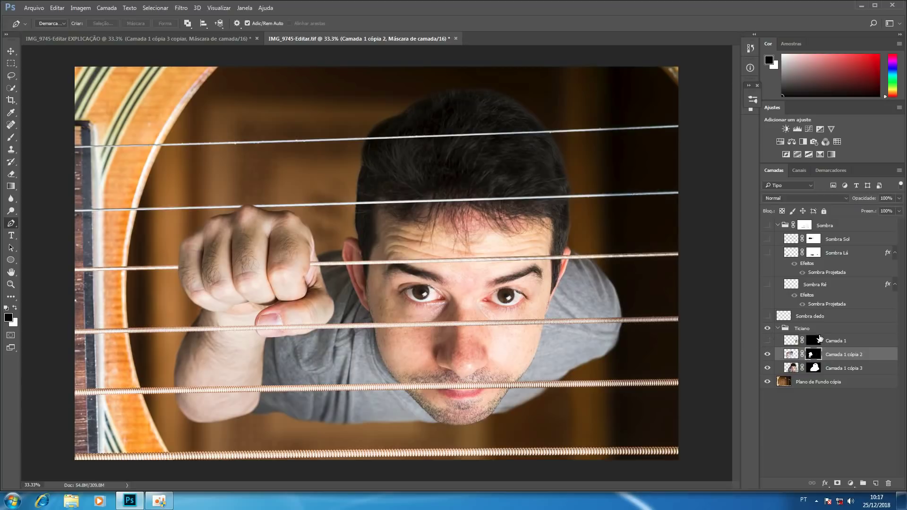
Show the right-fist layer Camada 1 through its re-enabled mask, then return to the colour composite
left_click(813, 340, "shift")
left_click(767, 341)
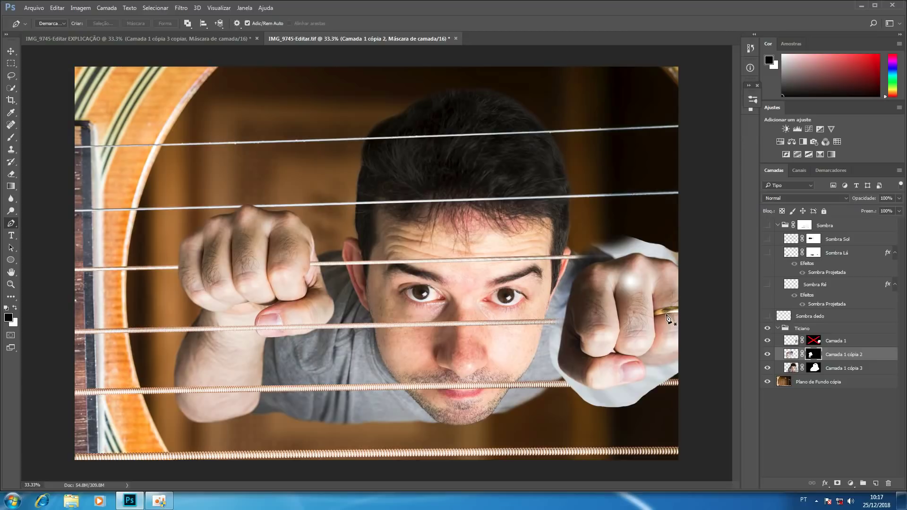
left_click(812, 341, "shift")
left_click(813, 341, "shift")
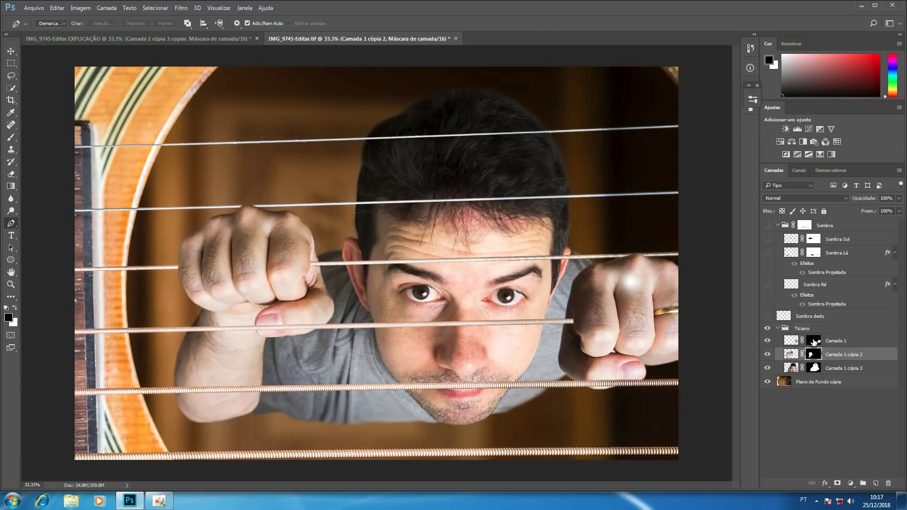
left_click(813, 341, "alt")
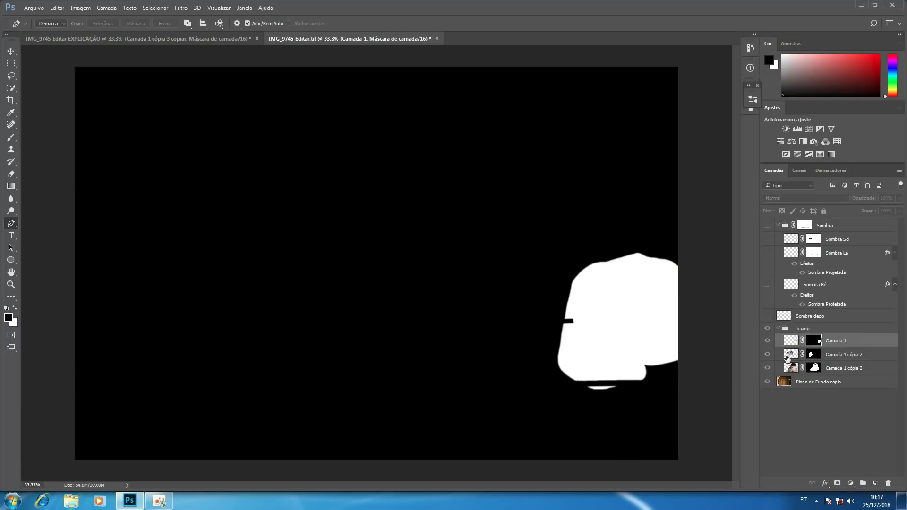
left_click(815, 342, "alt")
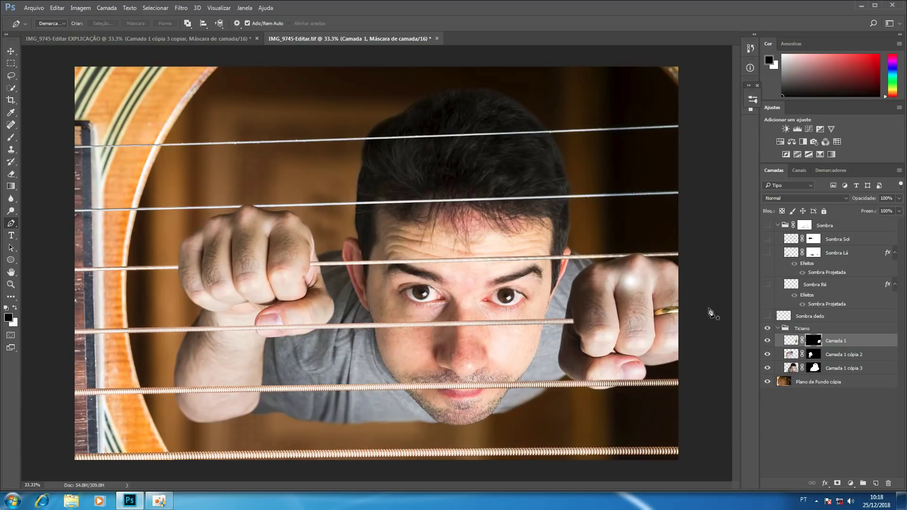
left_click_drag(766, 316, 761, 248)
left_click(767, 226)
left_click(767, 226)
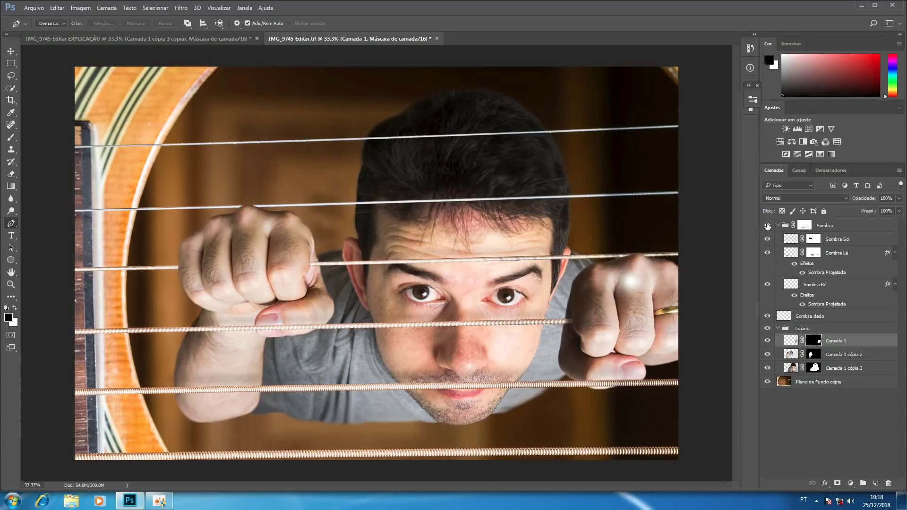
left_click(767, 225)
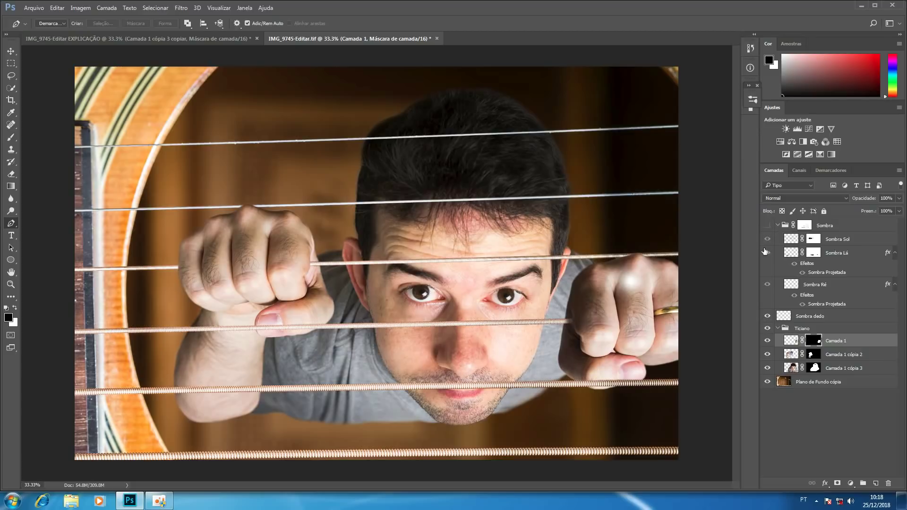
left_click(767, 316)
left_click(800, 319)
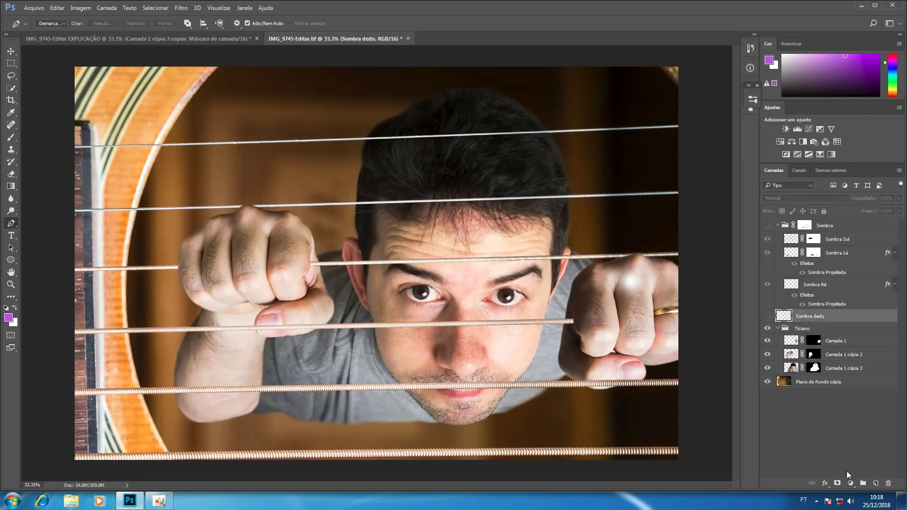
Add a new layer and set up a small black brush at 20% opacity
left_click(876, 483)
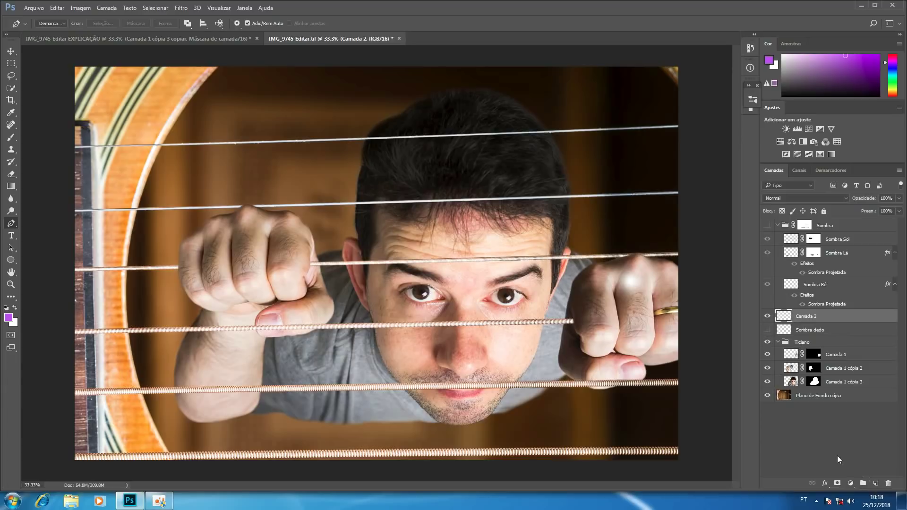
key("b")
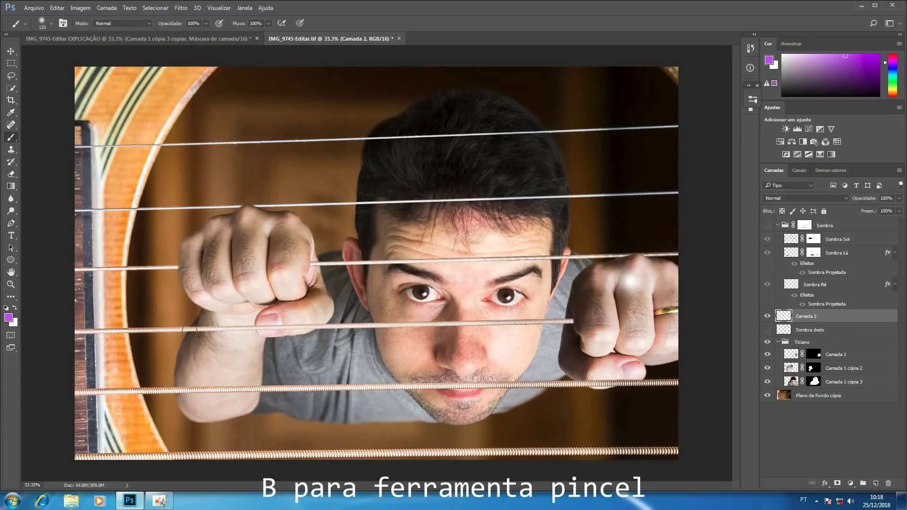
key("d")
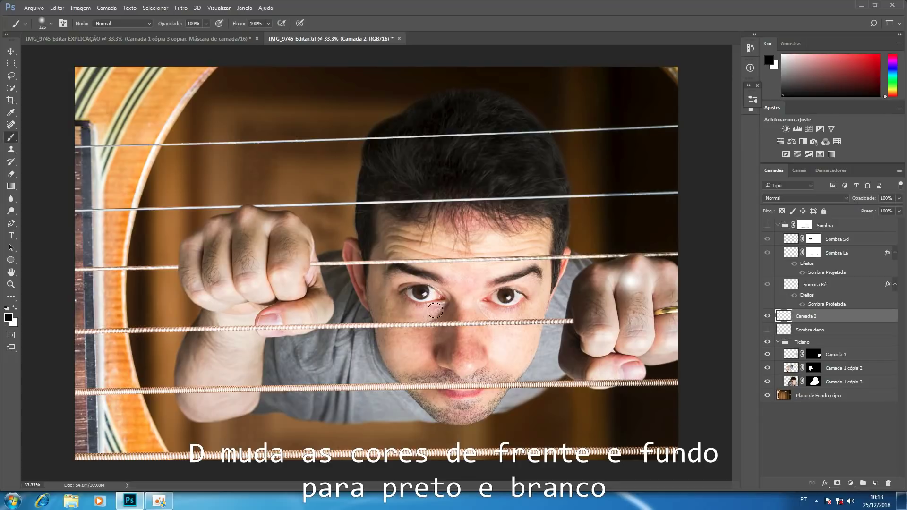
key("2")
key("bracketleft")
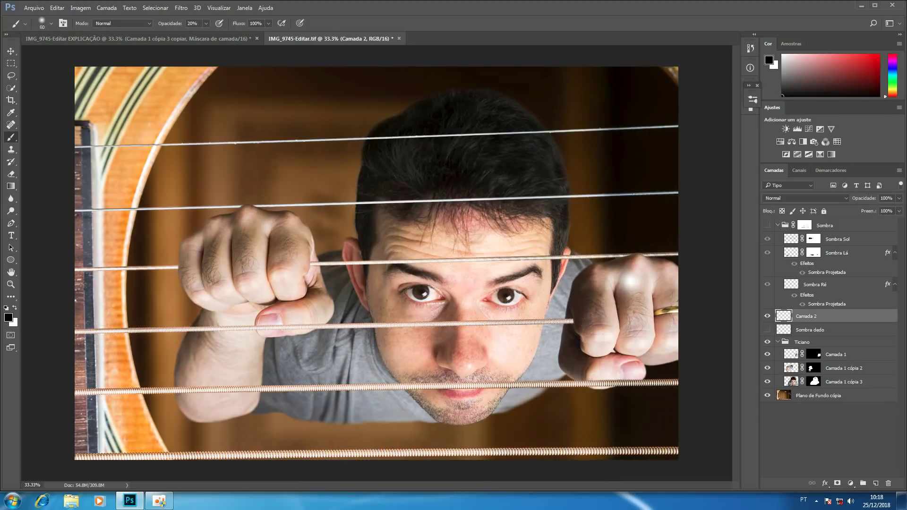
Darken the string end beside the right fist, then zoom out and hide Camada 2
scroll(579, 312, "up", 2)
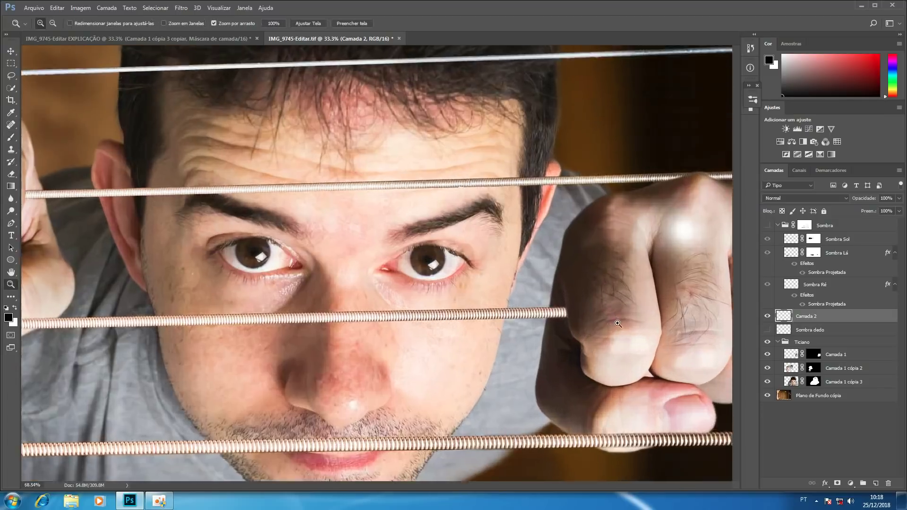
scroll(579, 312, "up", 3)
mouse_move(543, 297)
left_mouse_down()
mouse_move(536, 293)
mouse_move(535, 305)
mouse_move(543, 282)
mouse_move(551, 284)
mouse_move(549, 302)
left_mouse_up()
key("bracketleft")
key("bracketleft")
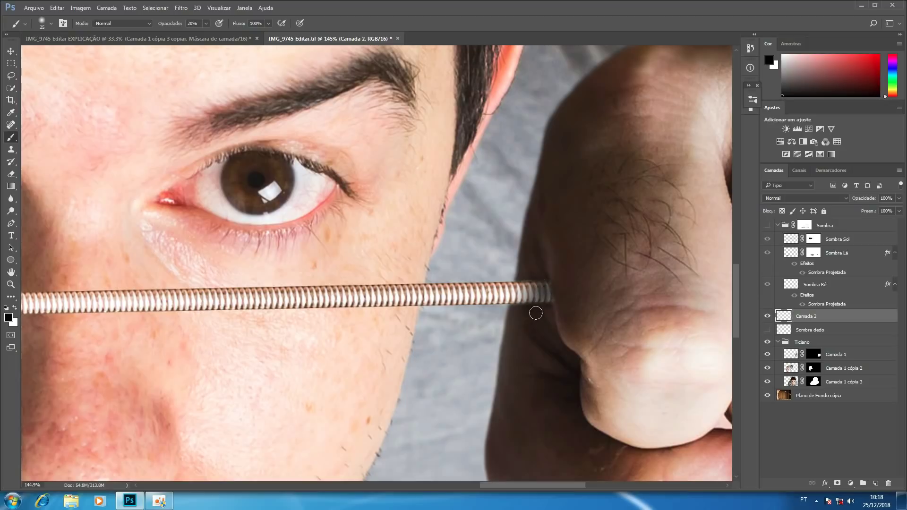
key("ctrl+1")
key("ctrl+minus")
key("ctrl+minus")
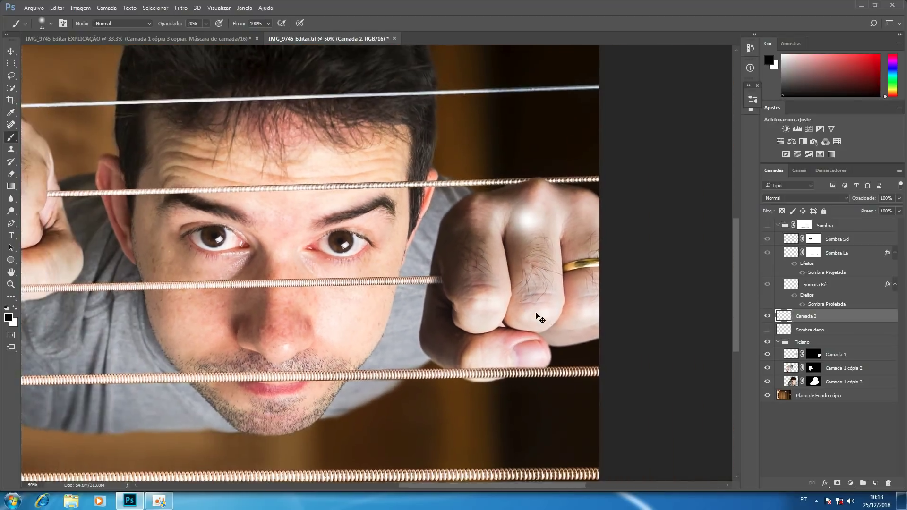
key("ctrl+minus")
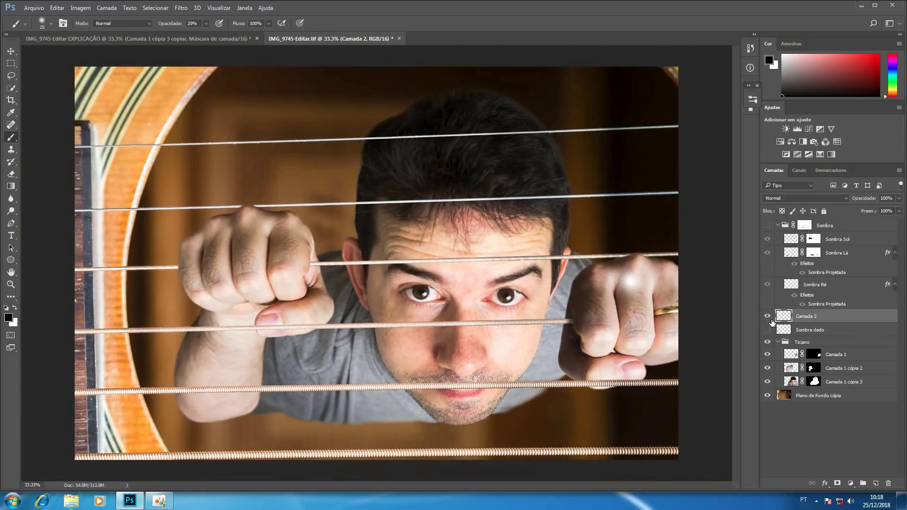
left_click(766, 316)
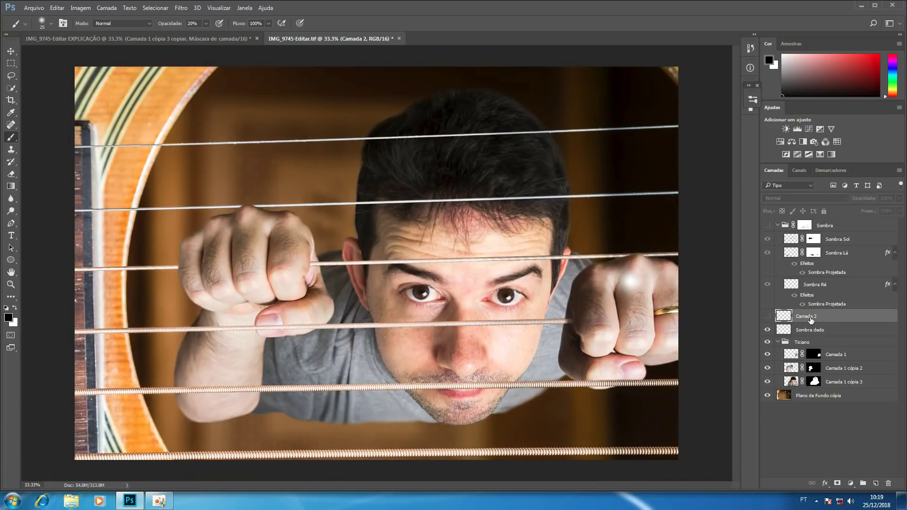
Delete Camada 2, show Sombra Lá with higher fill, and add a new layer in EXPLICAÇÃO
key("Delete")
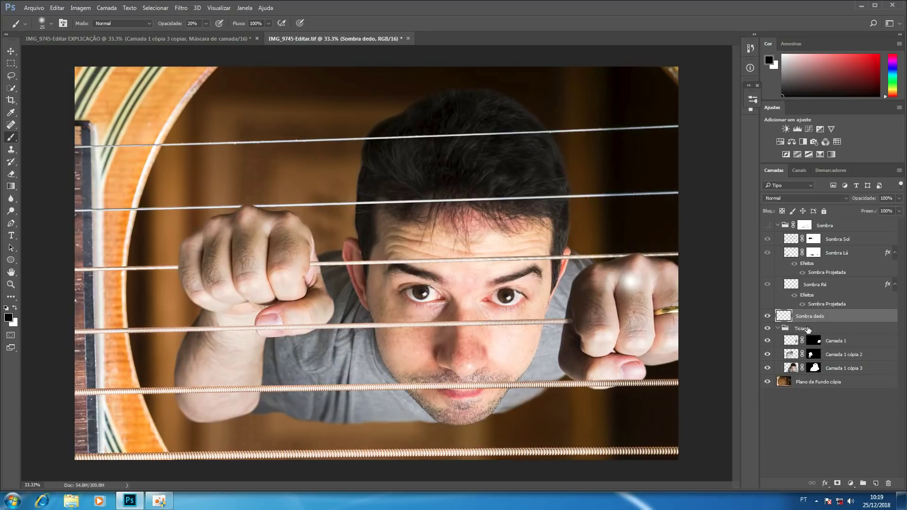
left_click(767, 284)
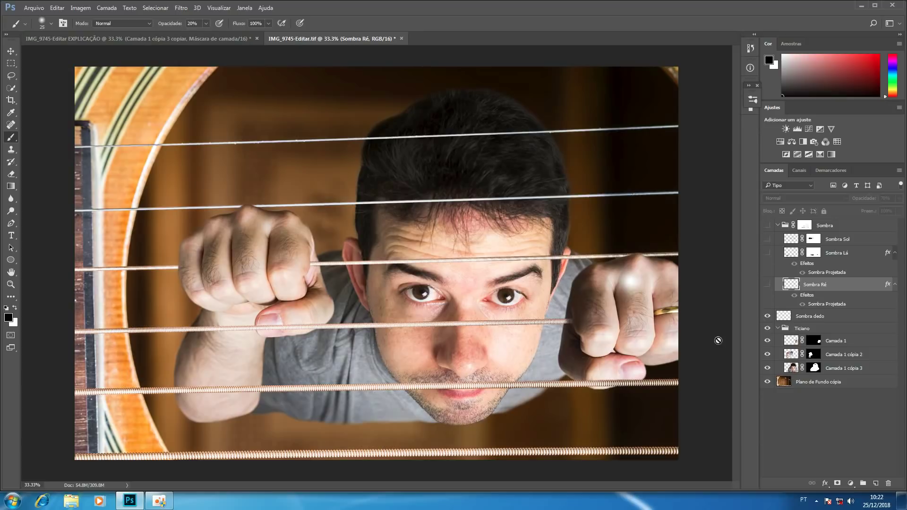
left_click(768, 254)
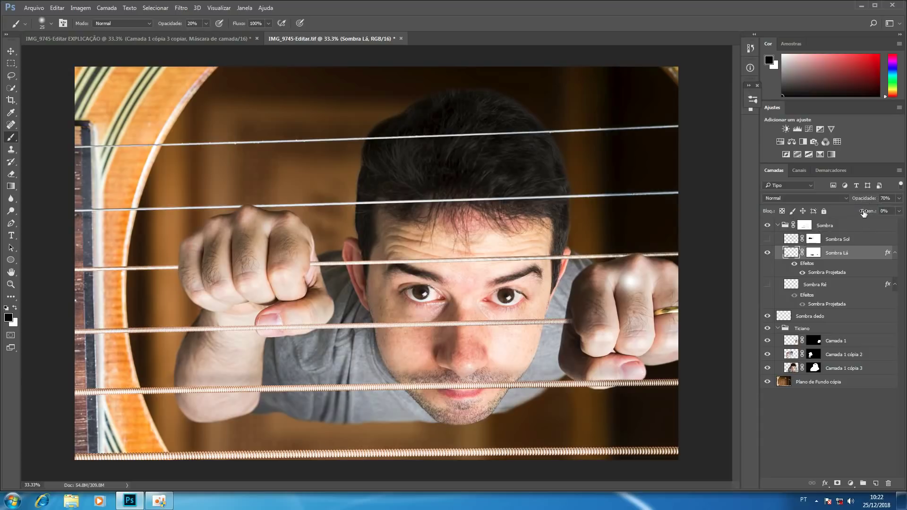
mouse_move(863, 213)
left_mouse_down()
mouse_move(905, 222)
mouse_move(830, 216)
left_mouse_up()
left_click(190, 38)
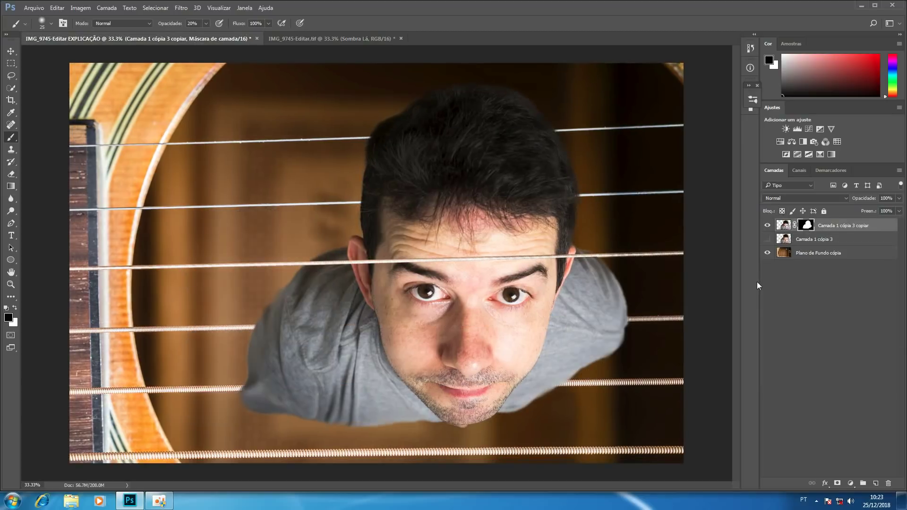
left_click(875, 483)
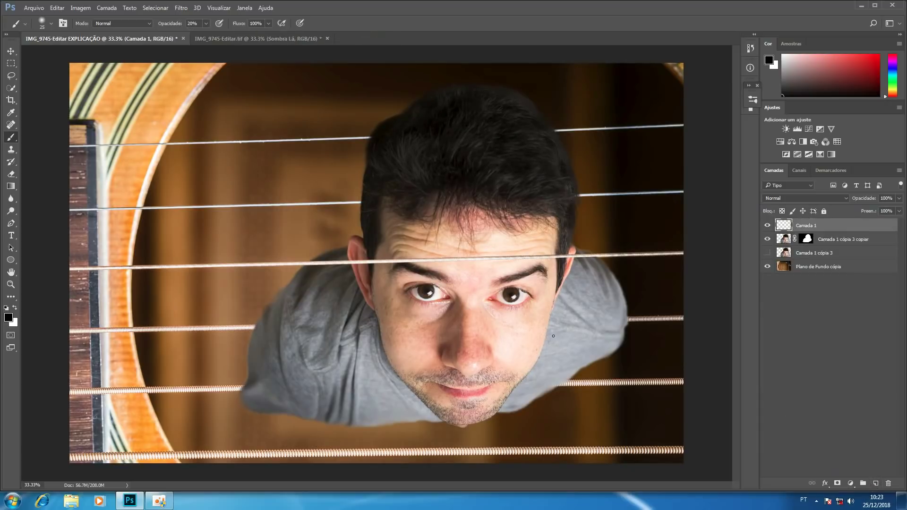
Fill a pen-path strip along the lower string on Camada 1 cópia 3 copiar's mask
left_click(777, 240)
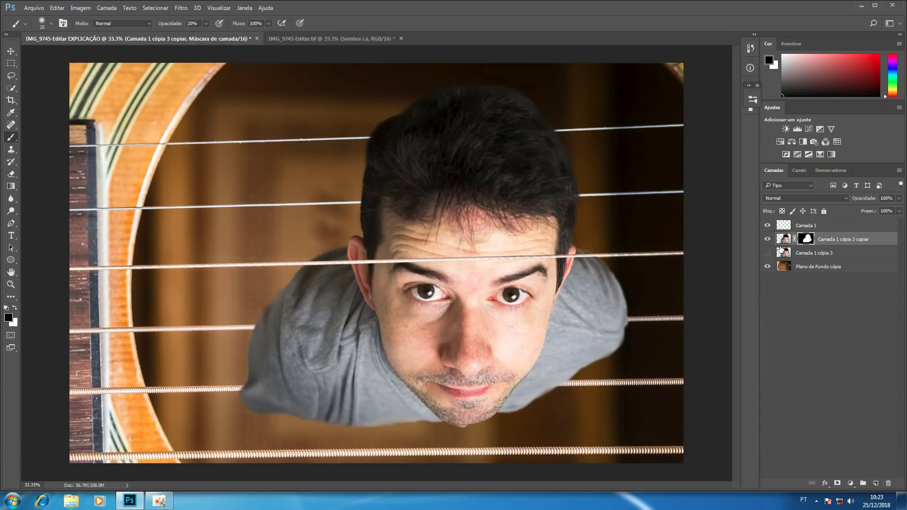
key("p")
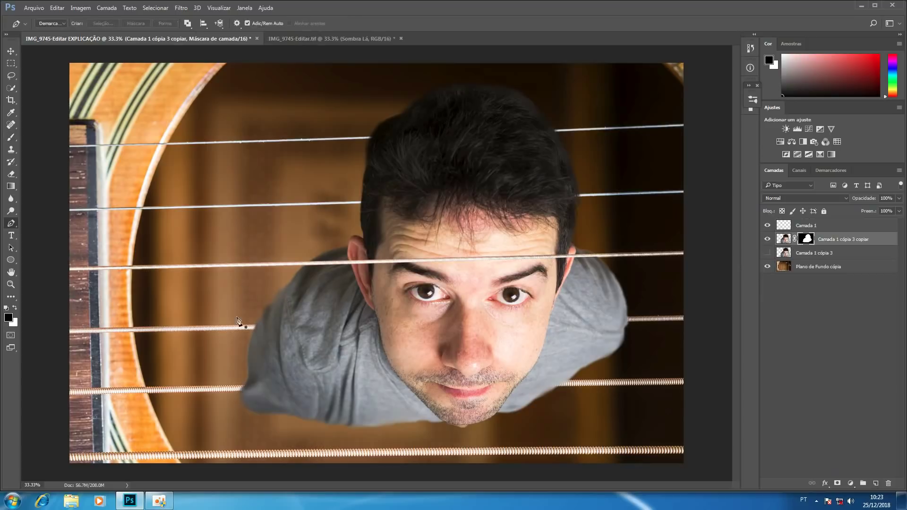
left_click(225, 388)
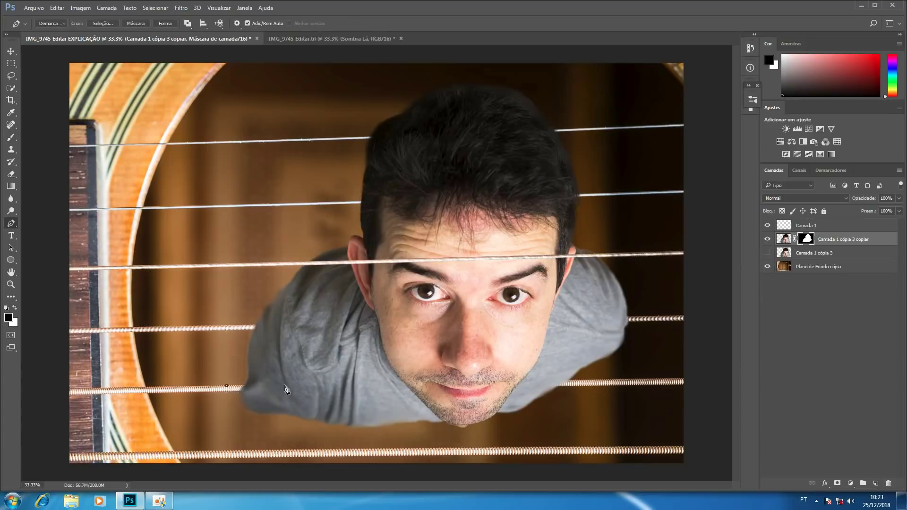
left_click(640, 382)
left_click(96, 23)
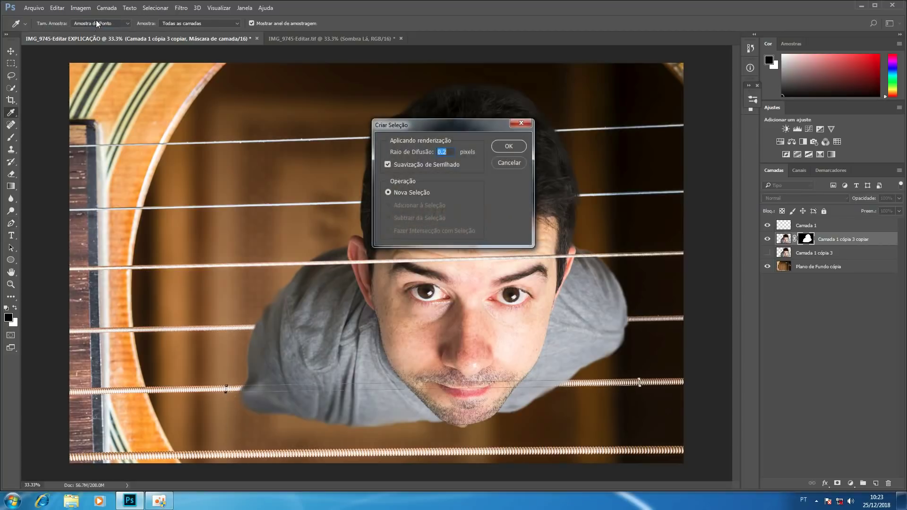
key("Return")
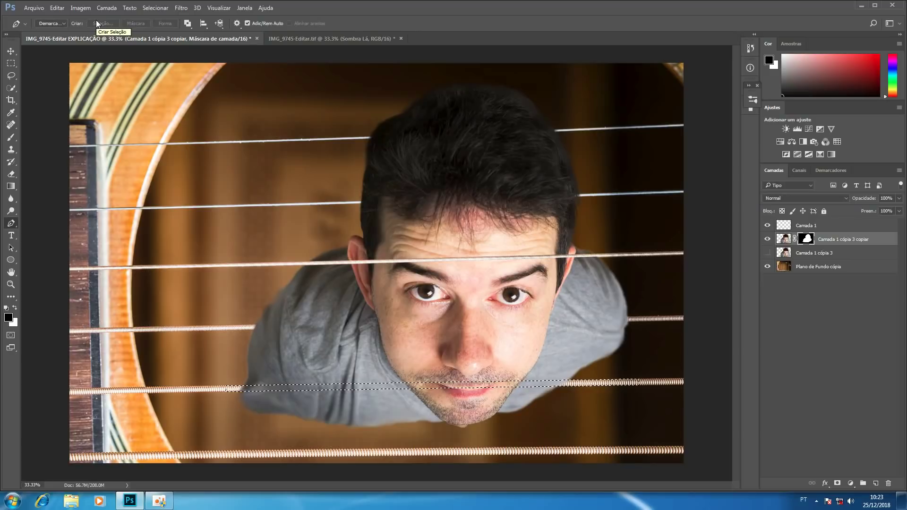
key("alt+BackSpace")
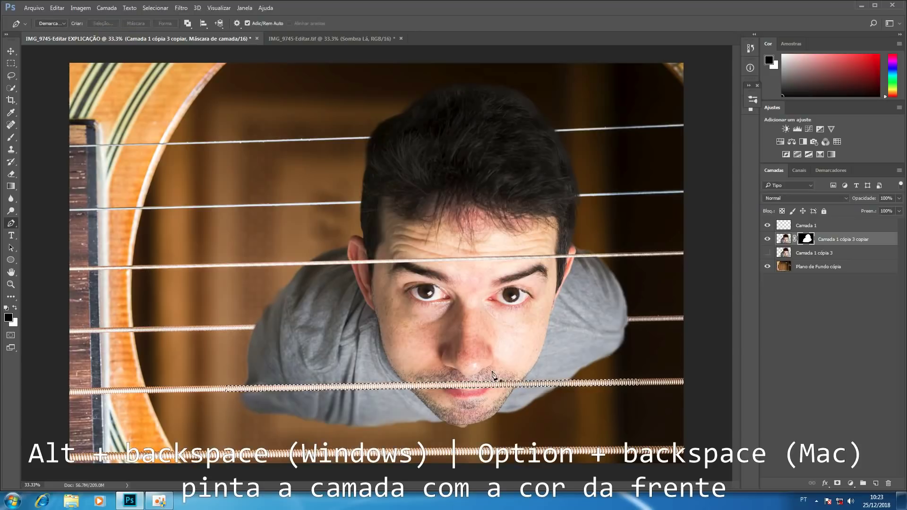
key("ctrl+d")
On the empty Camada 1, turn a path along the string into a selection and fill it black
left_click(803, 227)
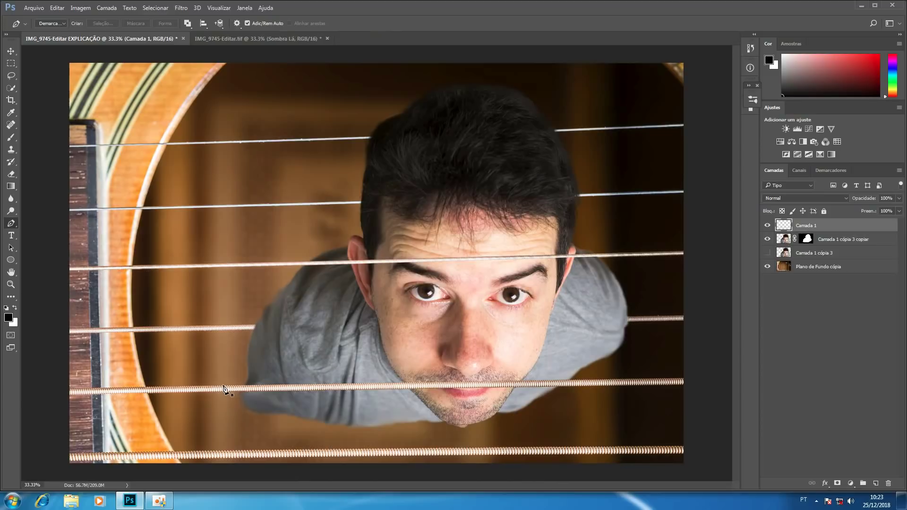
left_click(224, 385)
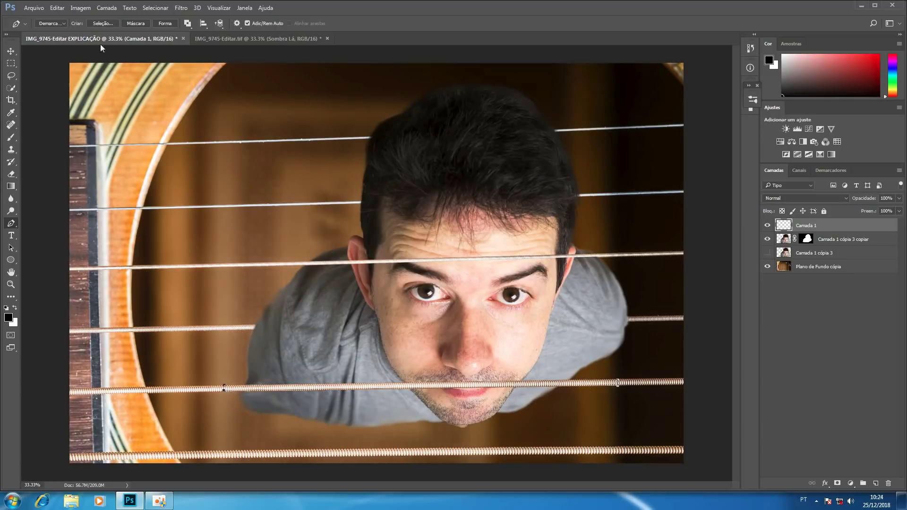
left_click(103, 23)
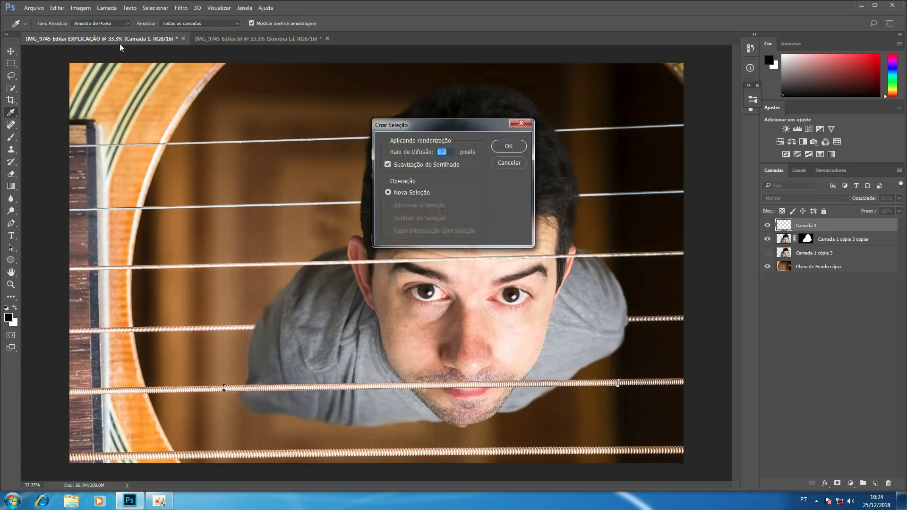
left_click(513, 146)
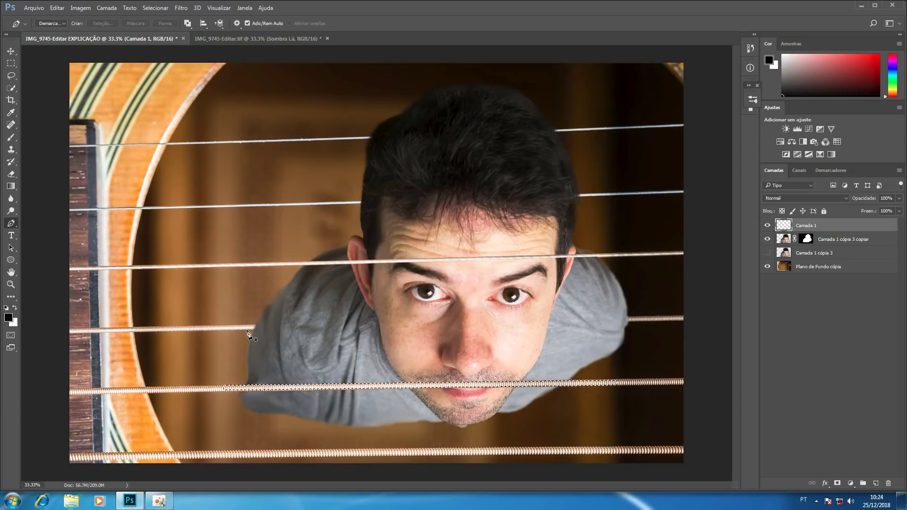
key("alt+BackSpace")
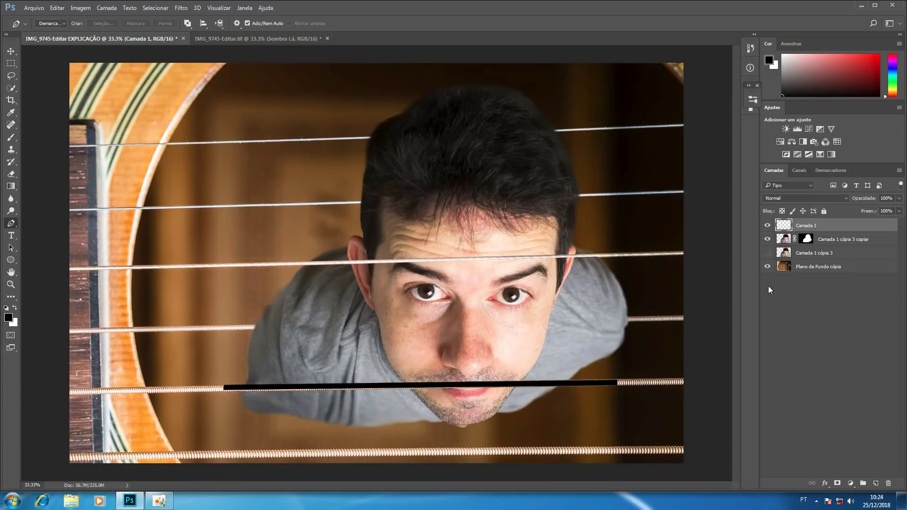
Add an upward Multiply drop shadow to Camada 1: 53% opacity, 76 px distance, 54 px size
double_click(847, 227)
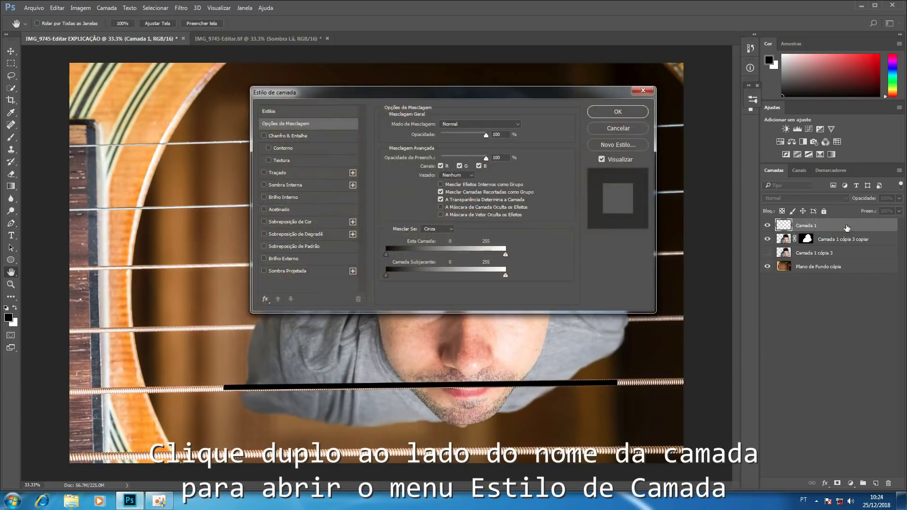
left_click(296, 246)
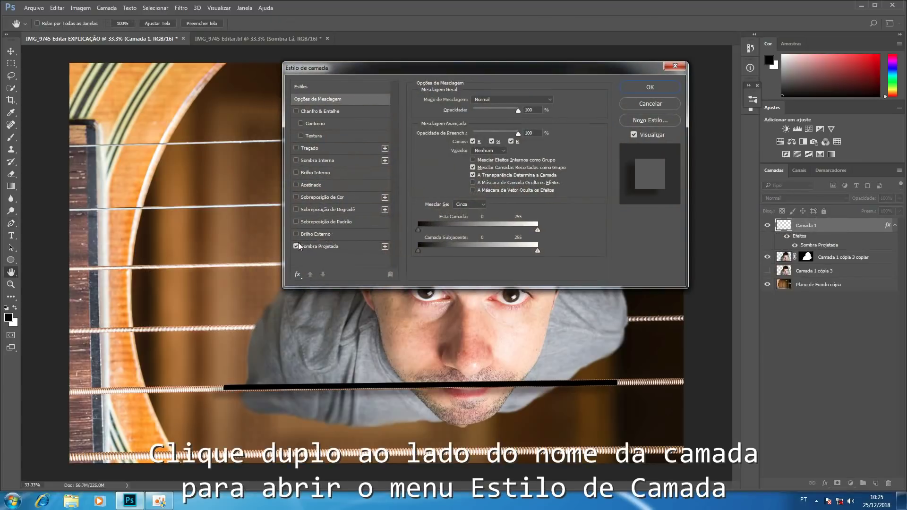
left_click(321, 246)
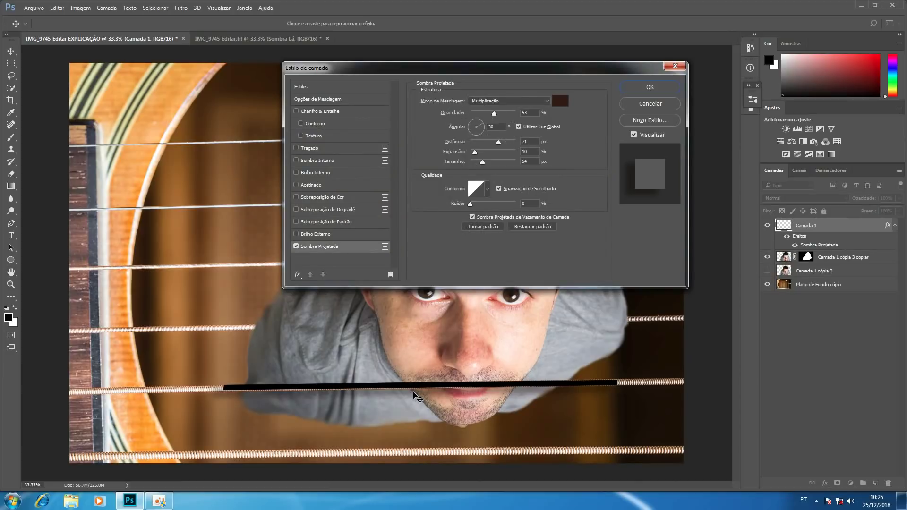
mouse_move(414, 395)
left_mouse_down()
mouse_move(412, 376)
mouse_move(430, 383)
mouse_move(432, 374)
left_mouse_up()
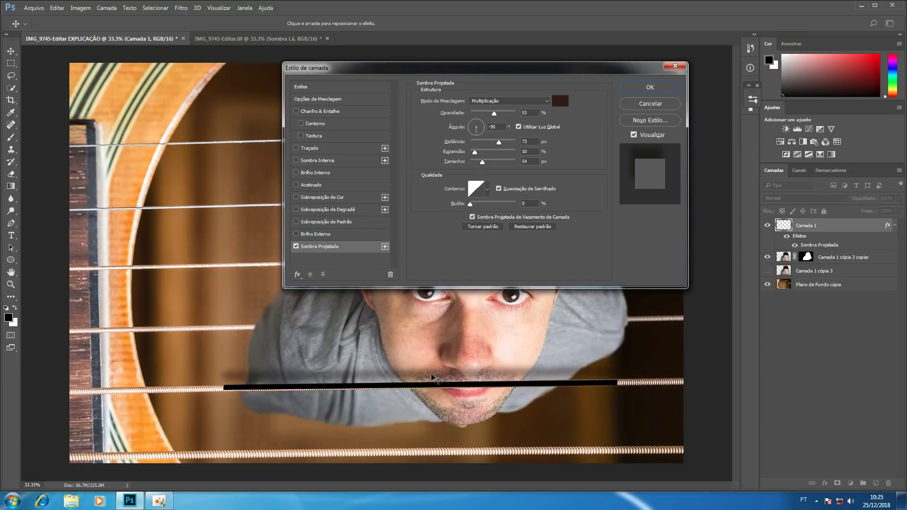
left_click_drag(431, 375, 431, 377)
left_click(633, 90)
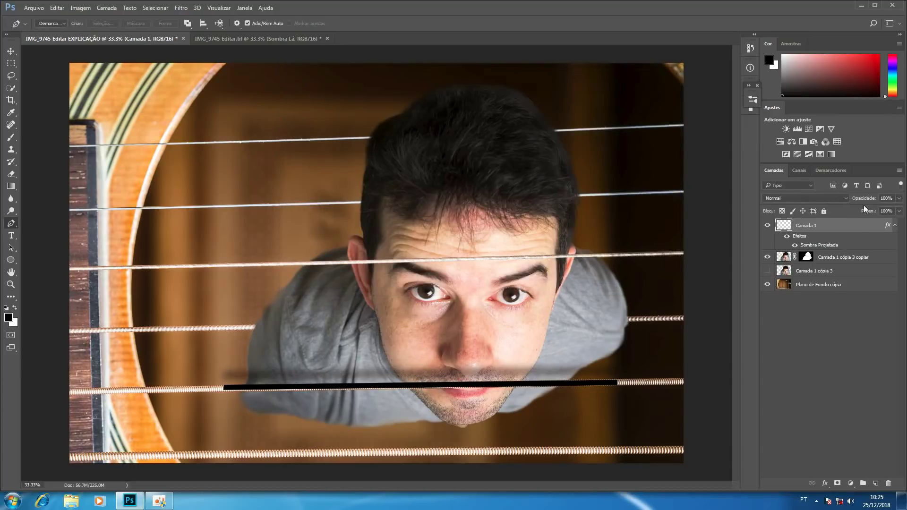
Set Camada 1's fill to 0% and add a layer mask to it
left_click_drag(872, 214, 781, 222)
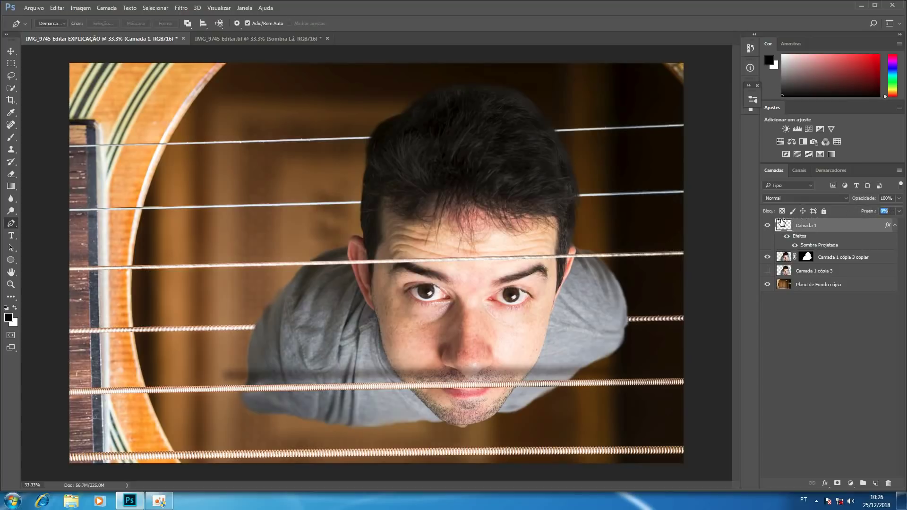
left_click_drag(782, 222, 769, 209)
left_click(837, 483)
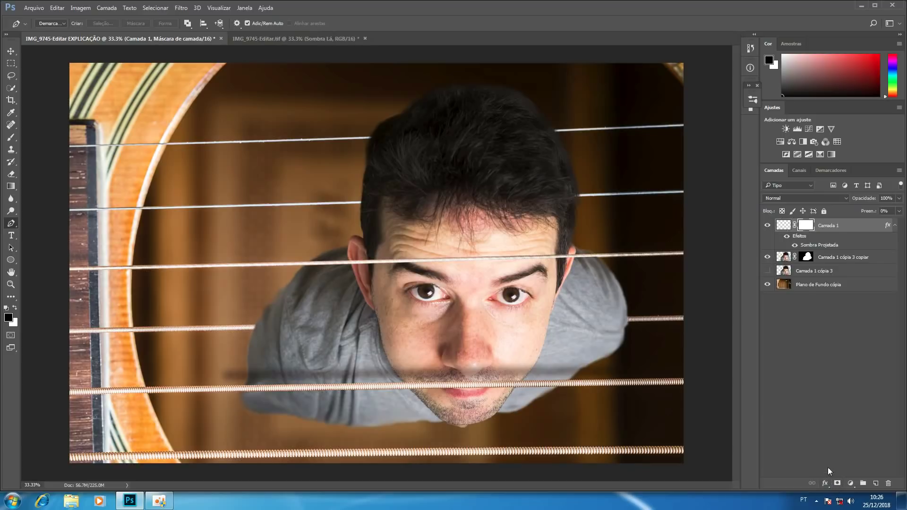
Set up a white brush at 40% opacity, size 250, and duplicate the layer as Camada 1 copiar
key("b")
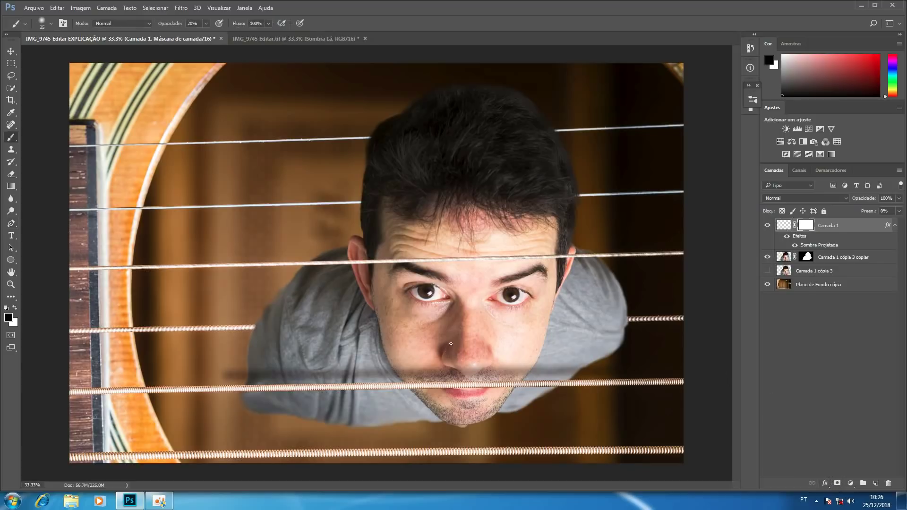
key("0")
key("bracketright")
key("bracketright")
key("bracketright")
key("x")
key("4")
key("bracketright")
key("bracketright")
key("bracketright")
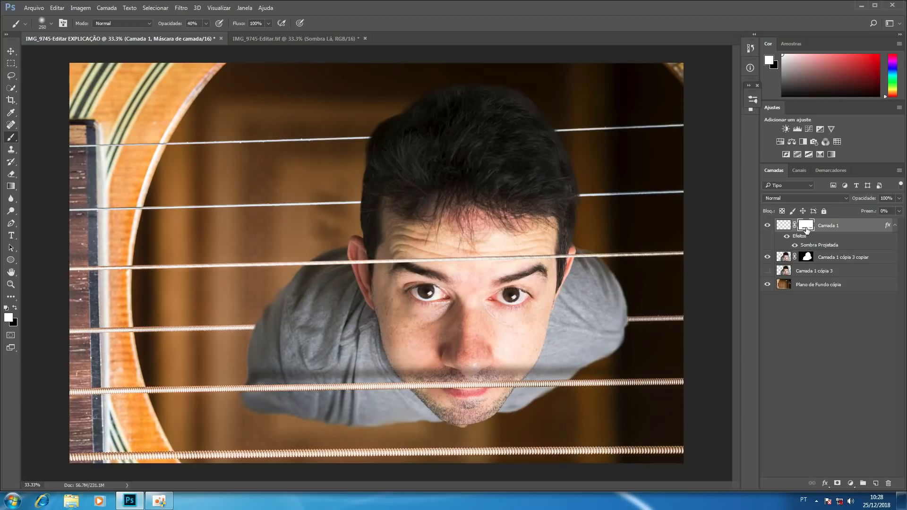
key("ctrl+j")
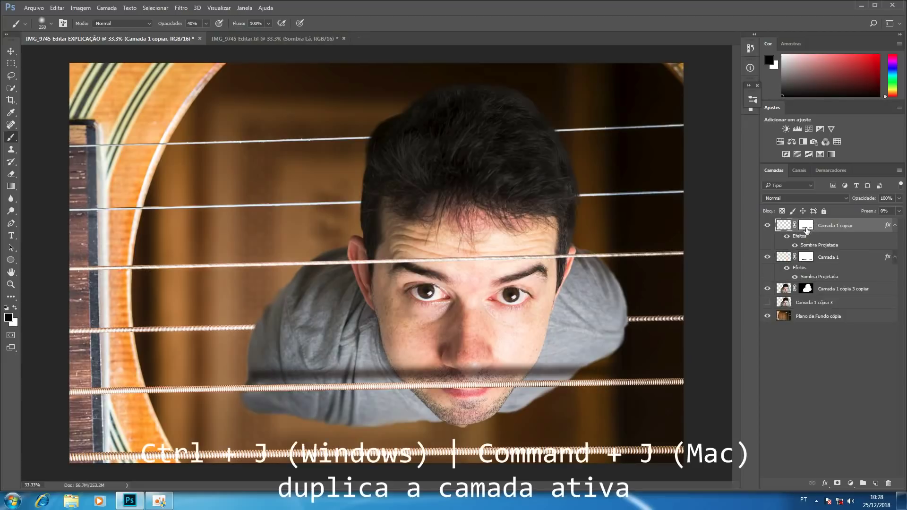
Rasterize Camada 1 copiar's layer style and move it about 8.27 cm up onto his brow
right_click(848, 229)
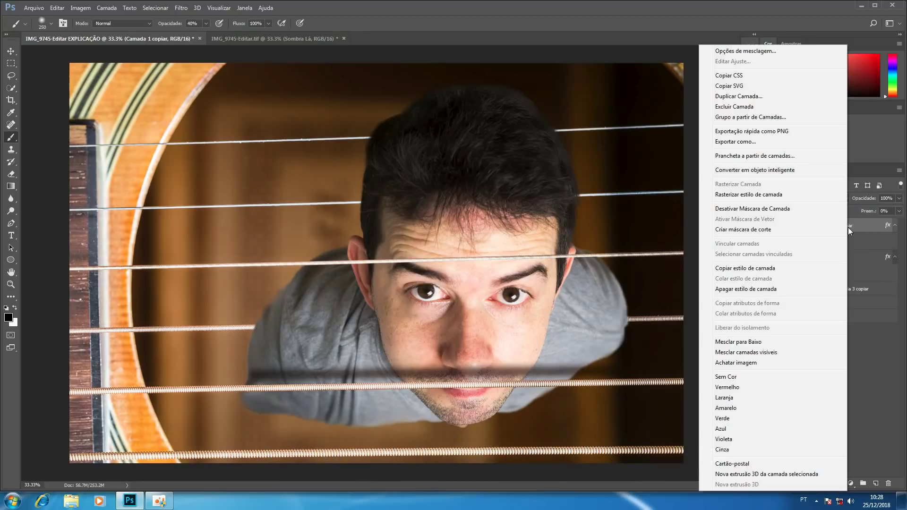
left_click(796, 196)
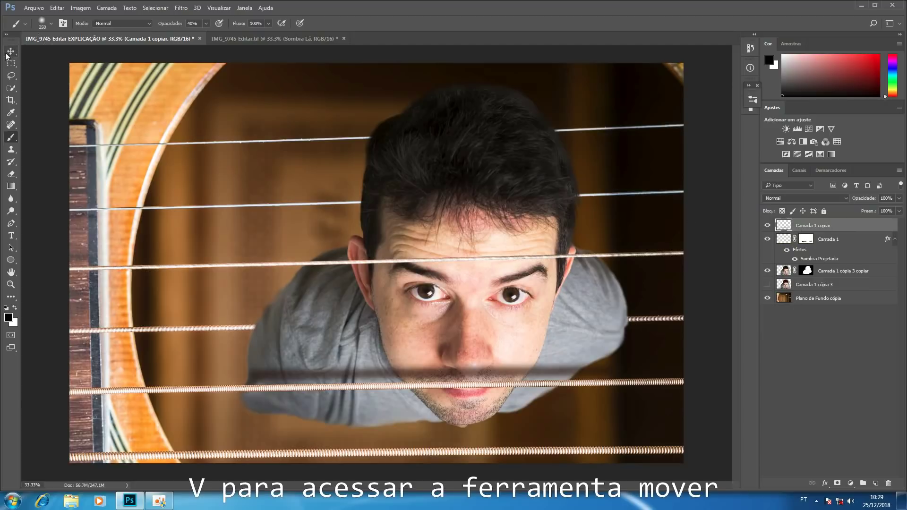
key("v")
left_click_drag(422, 363, 425, 244)
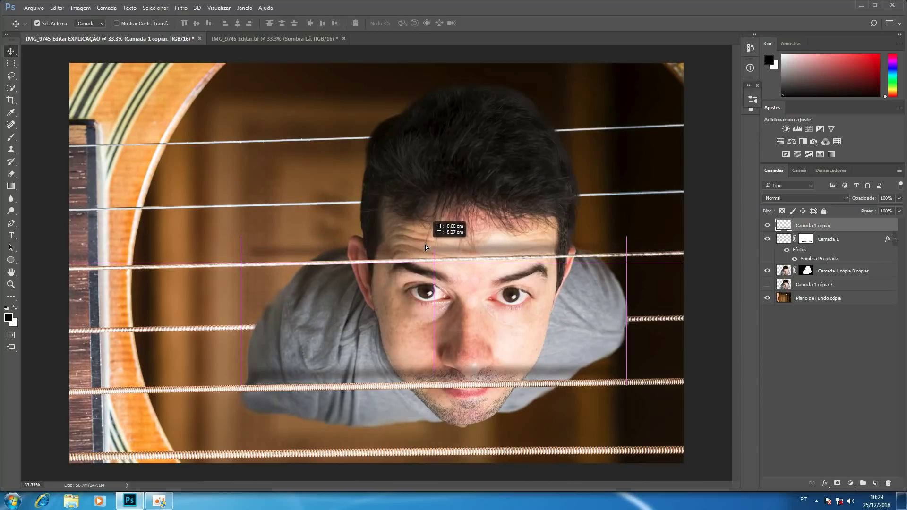
Squash the brow shadow copy to about 68% height with a free transform
left_click_drag(425, 245, 424, 245)
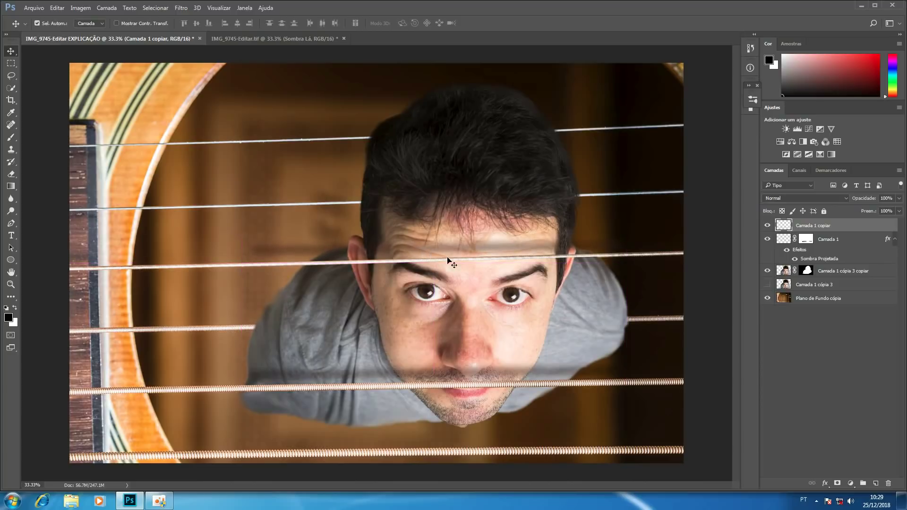
key("ctrl+t")
key("ctrl+r")
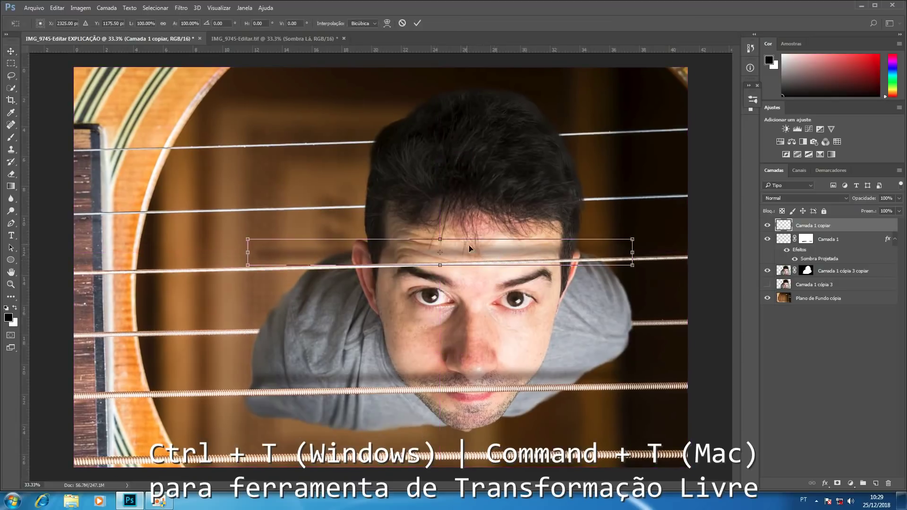
left_click_drag(439, 240, 441, 248)
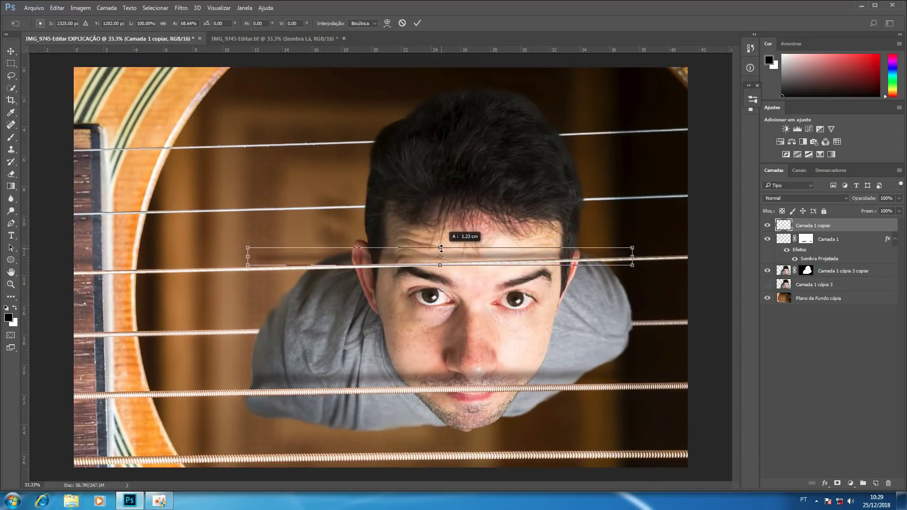
key("Return")
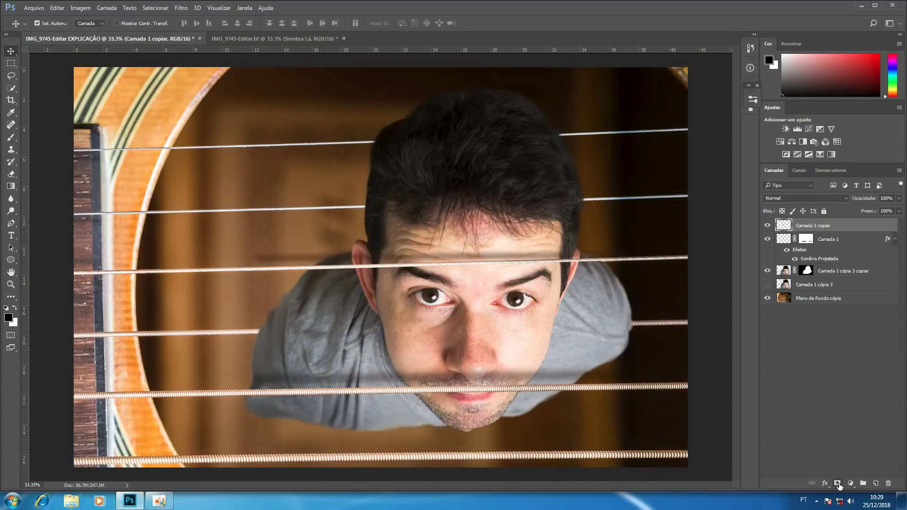
Add a layer mask to Camada 1 copiar and set up a black brush
left_click(838, 484)
key("b")
key("x")
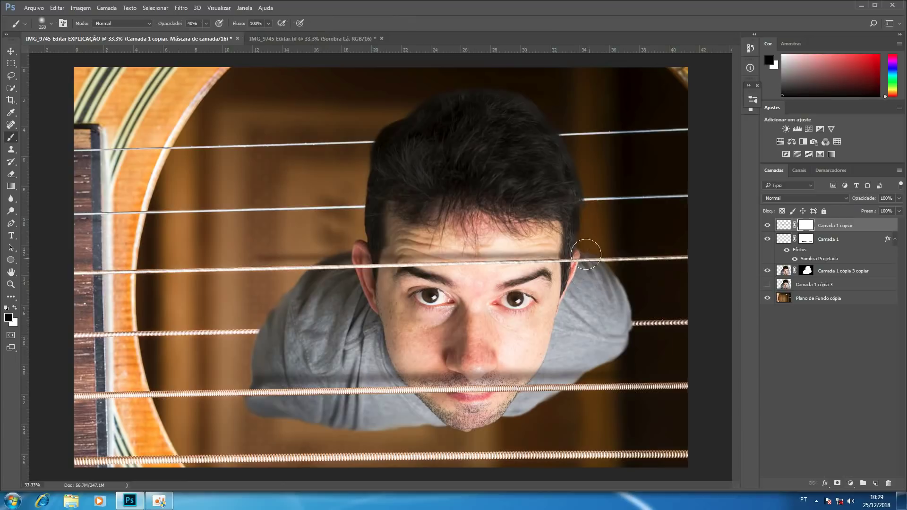
Mask away the brow shadow over his shoulder with a 100% black brush, then drop brush opacity to 30%
key("0")
mouse_move(278, 258)
left_mouse_down()
mouse_move(332, 258)
mouse_move(337, 269)
left_mouse_up()
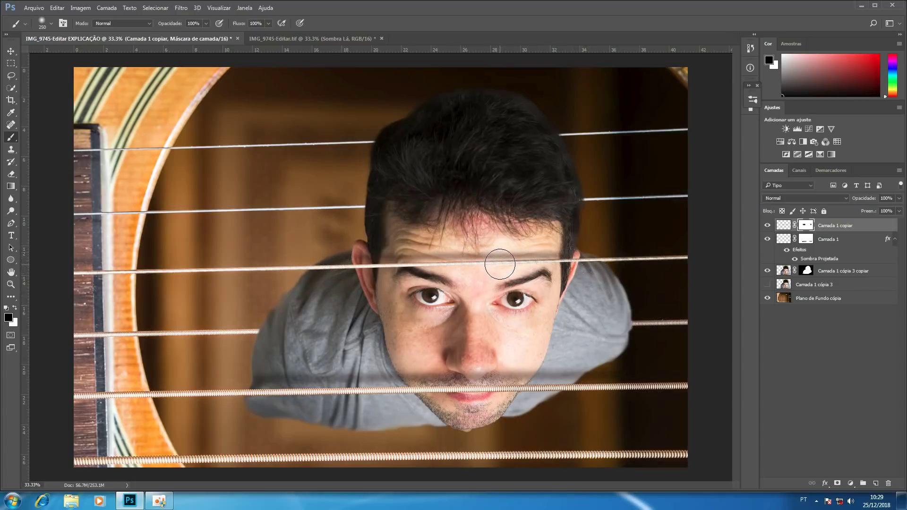
key("3")
Lower Camada 1 copiar to 60% opacity and Camada 1 to 57%
left_click_drag(869, 199, 845, 197)
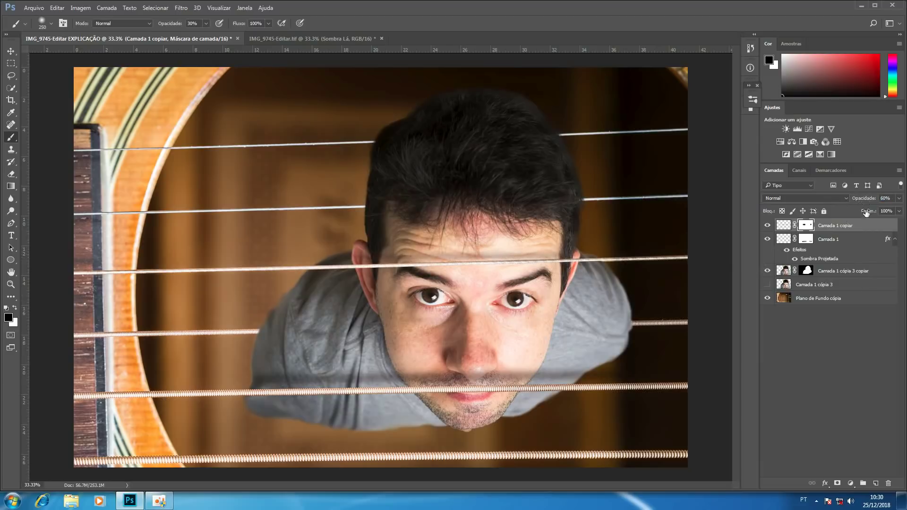
left_click(856, 244)
left_click_drag(867, 198, 846, 197)
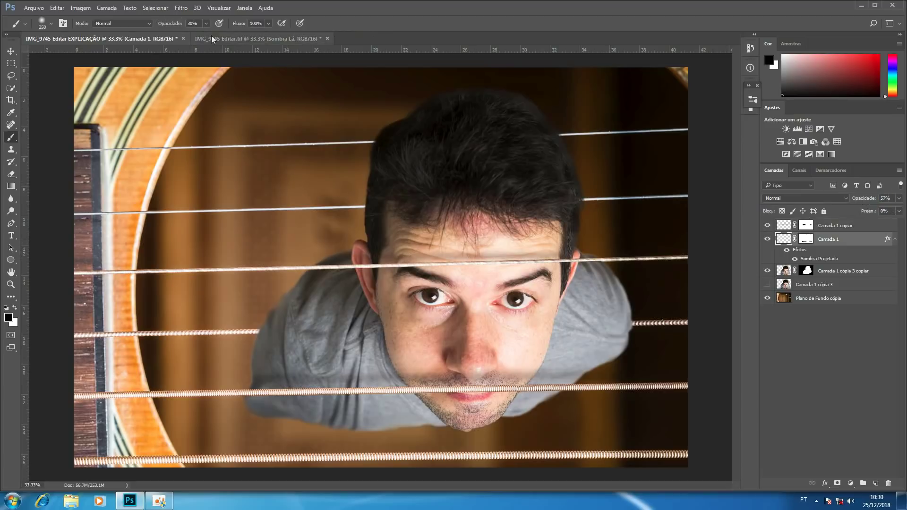
On the IMG_9745-Editar.tif composite, show the Sombra Sol layer and paint a darker shadow on the grey shirt
left_click(228, 40)
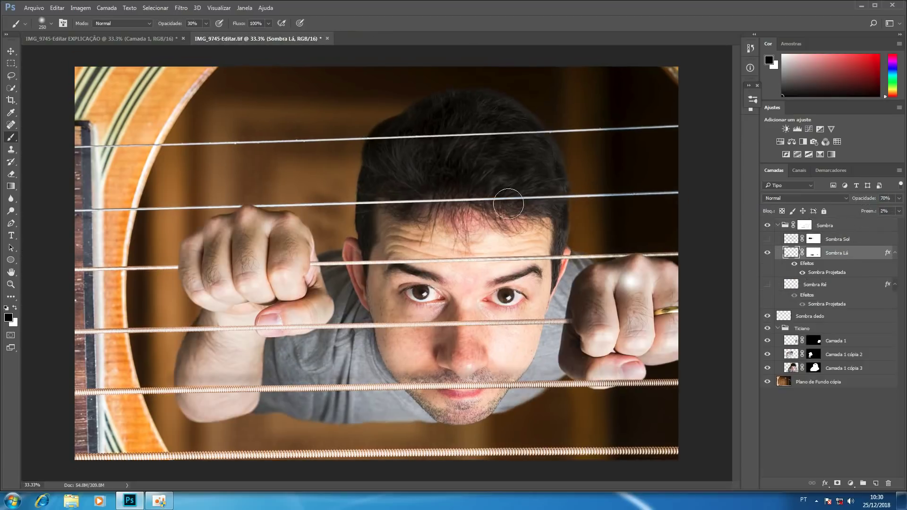
left_click(767, 240)
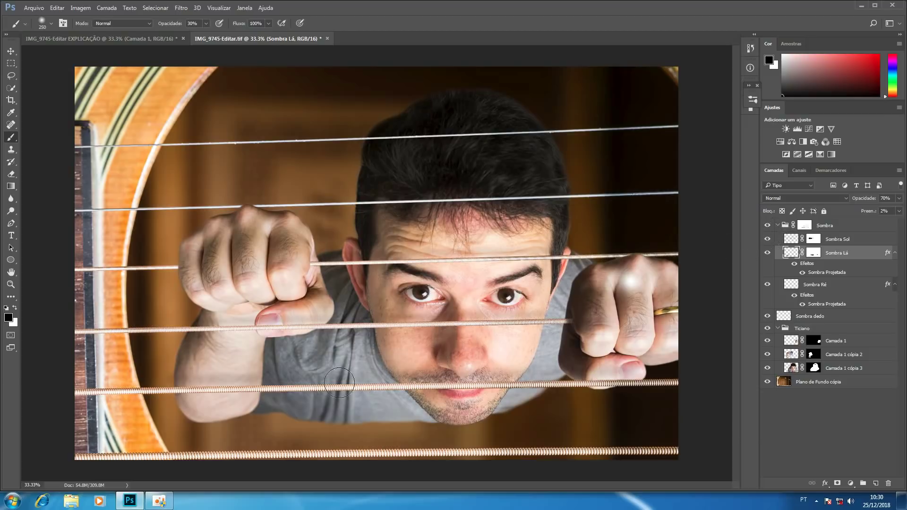
left_click_drag(352, 340, 337, 375)
Inspect the Sombra group mask by disabling it, re-enabling it, and viewing its contents
left_click(806, 227, "shift")
left_click(805, 226, "shift")
left_click(804, 225, "alt")
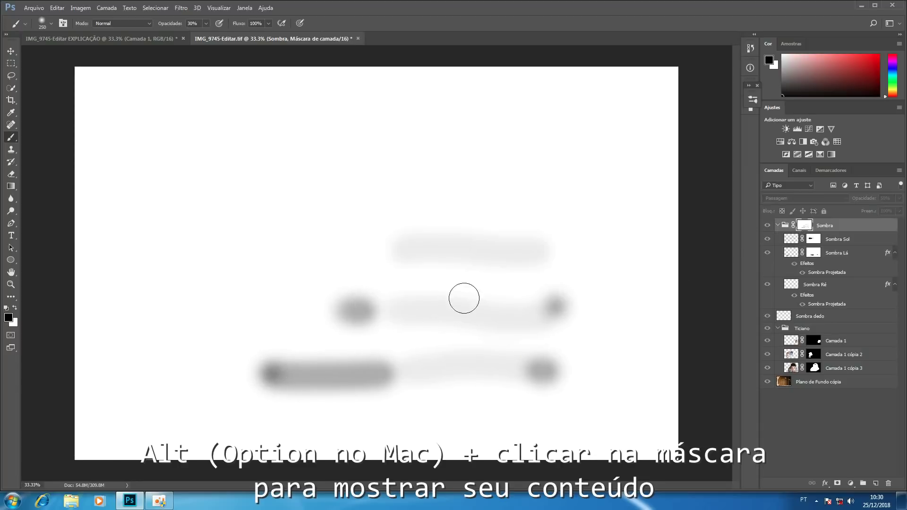
left_click(804, 225, "alt")
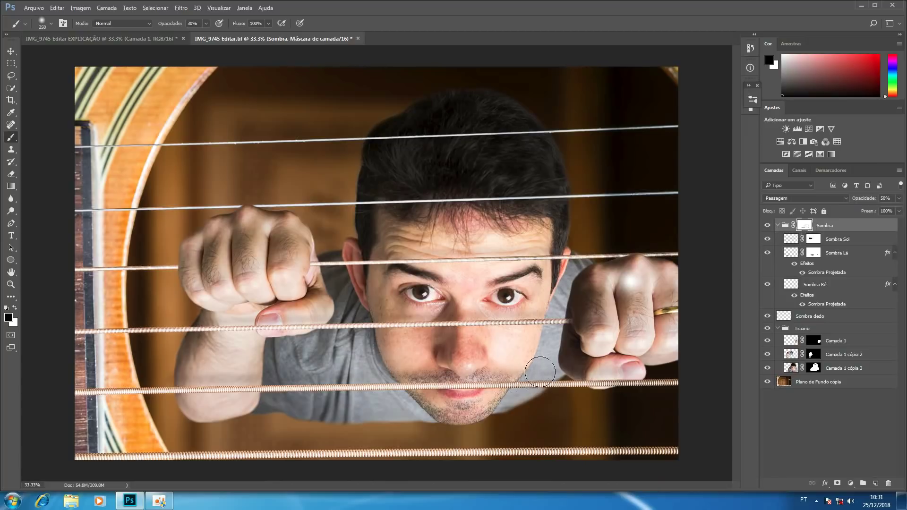